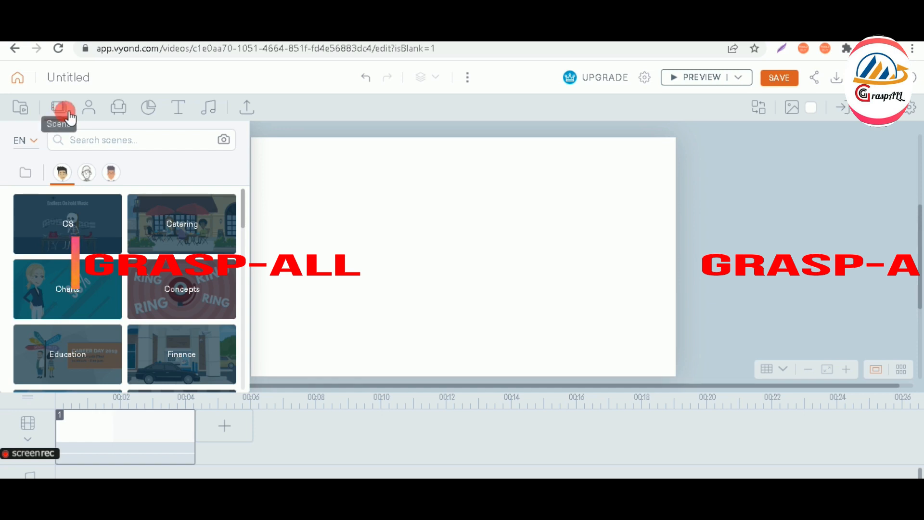
Load the Backyard BBQ scene from the Home collection into scene 1 and lengthen it
left_click(67, 115)
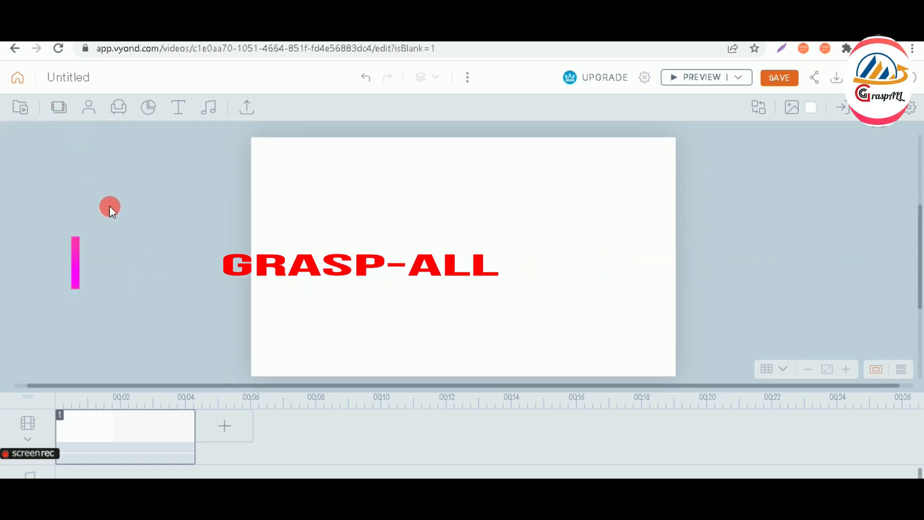
left_click(63, 115)
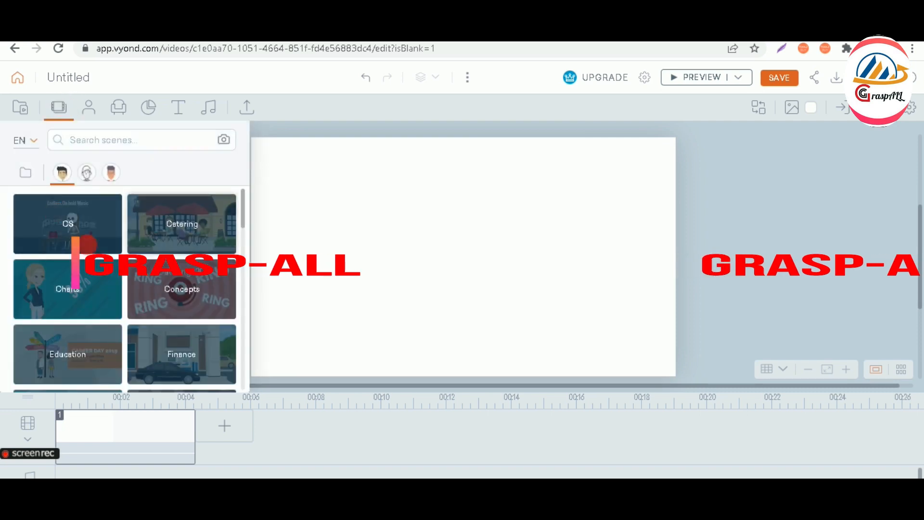
left_click_drag(243, 231, 249, 272)
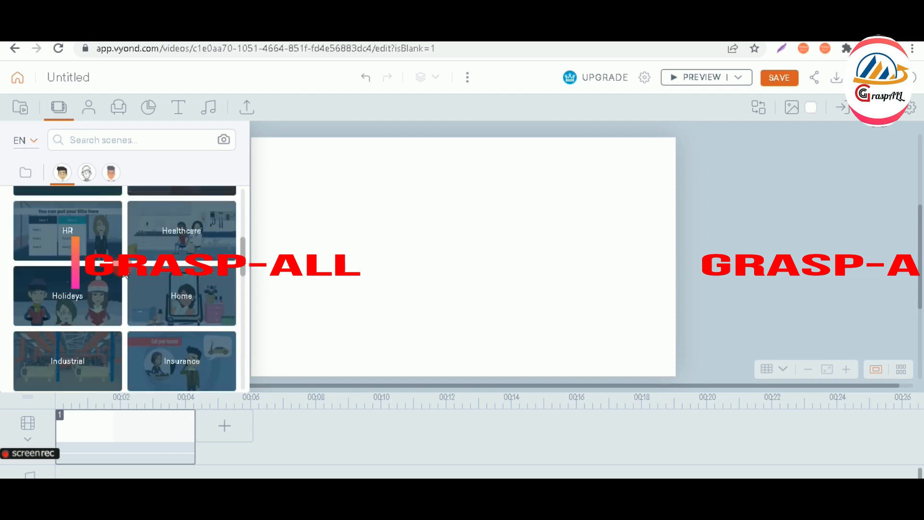
left_click(207, 295)
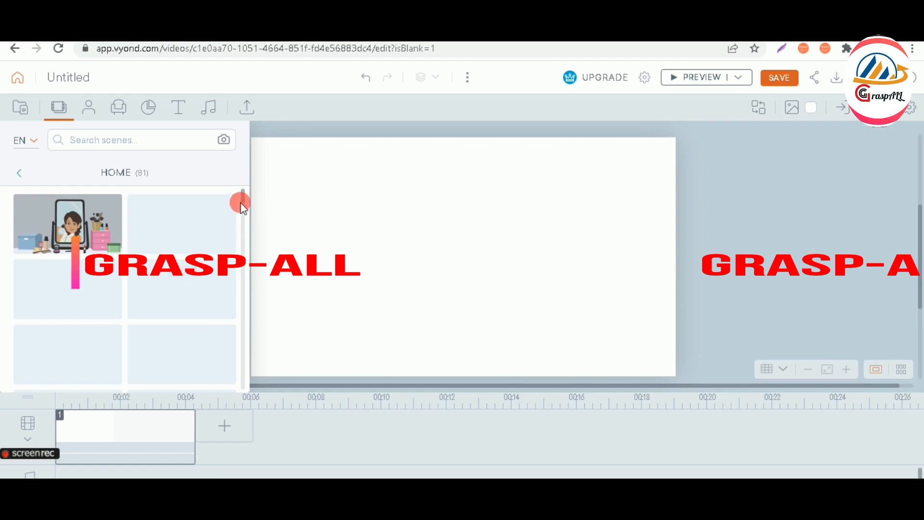
left_click_drag(240, 203, 242, 203)
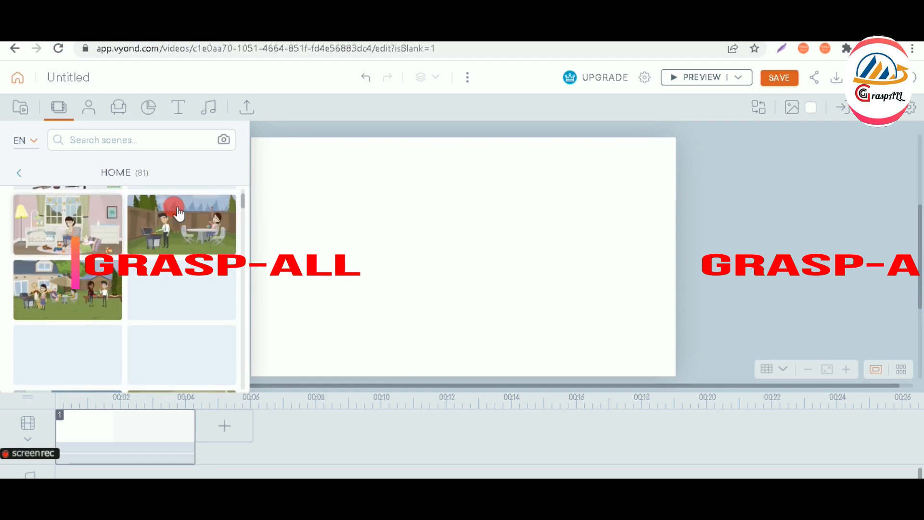
left_click(78, 298)
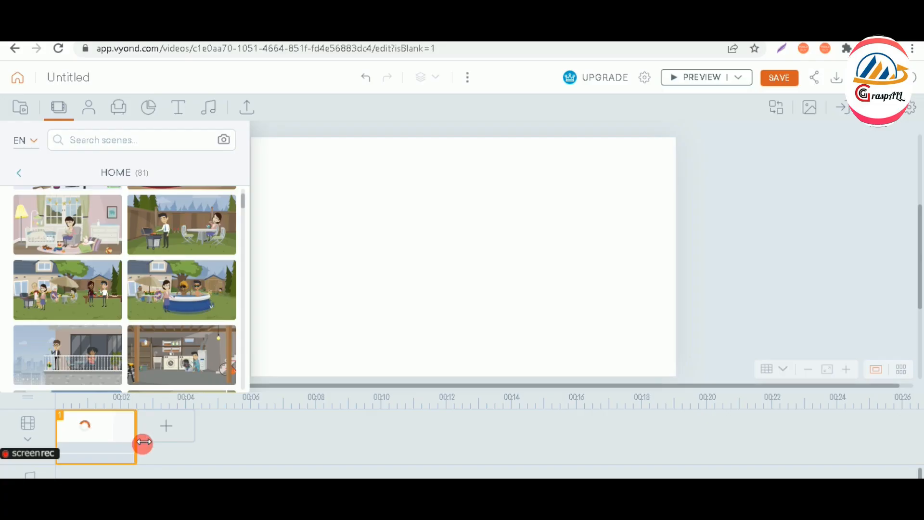
left_click_drag(169, 446, 362, 449)
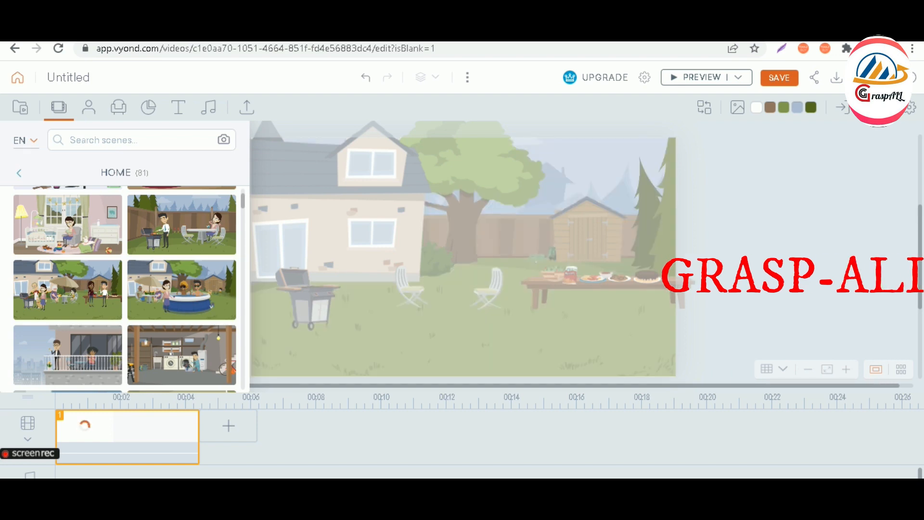
Choose an option from scene 1's timeline right-click menu, then drag on the stage
right_click(733, 508)
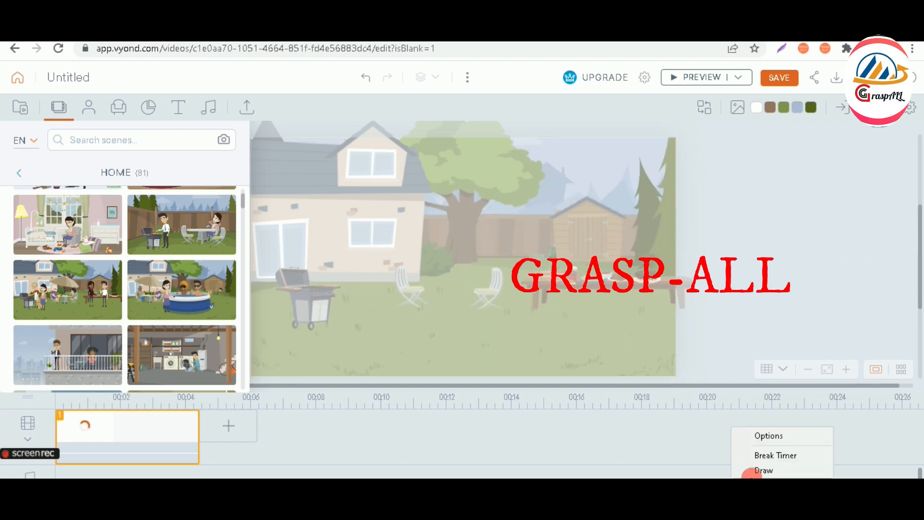
left_click(763, 484)
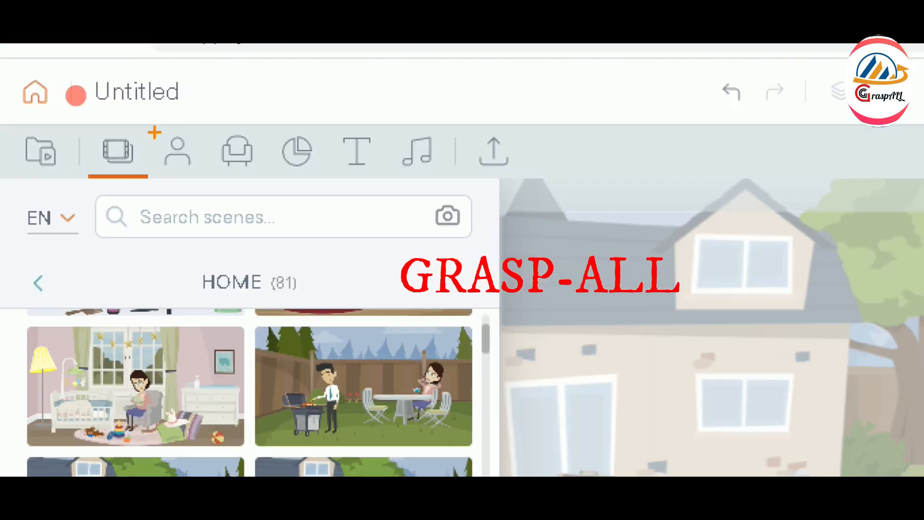
left_click_drag(75, 97, 103, 117)
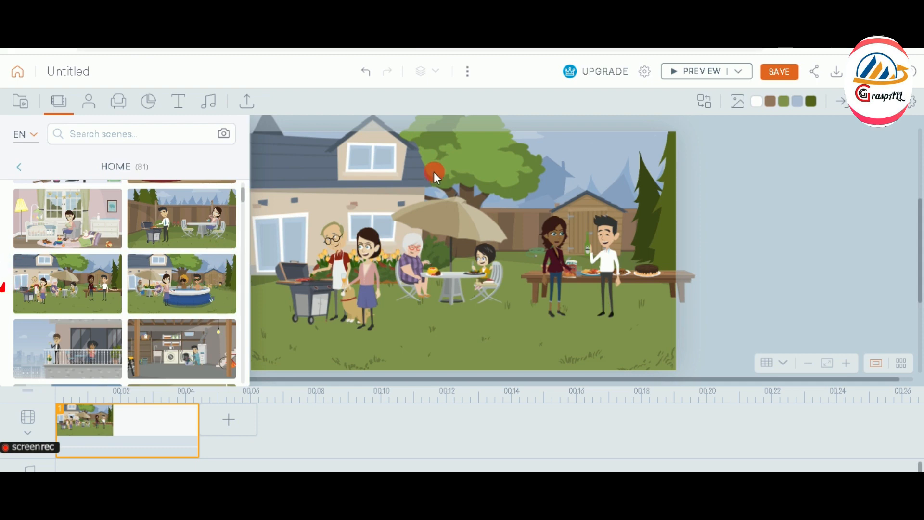
Browse the 247-character Casual collection and check a character card's copy and edit options
left_click(94, 105)
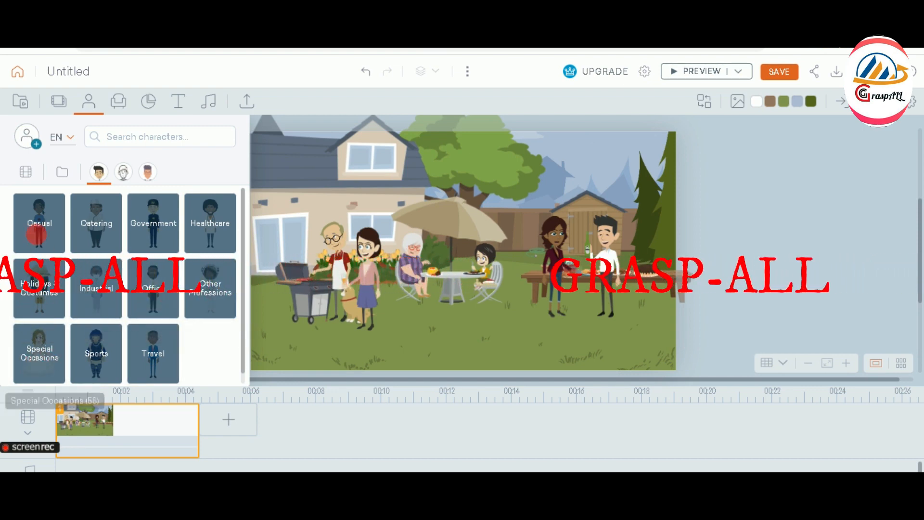
left_click(50, 236)
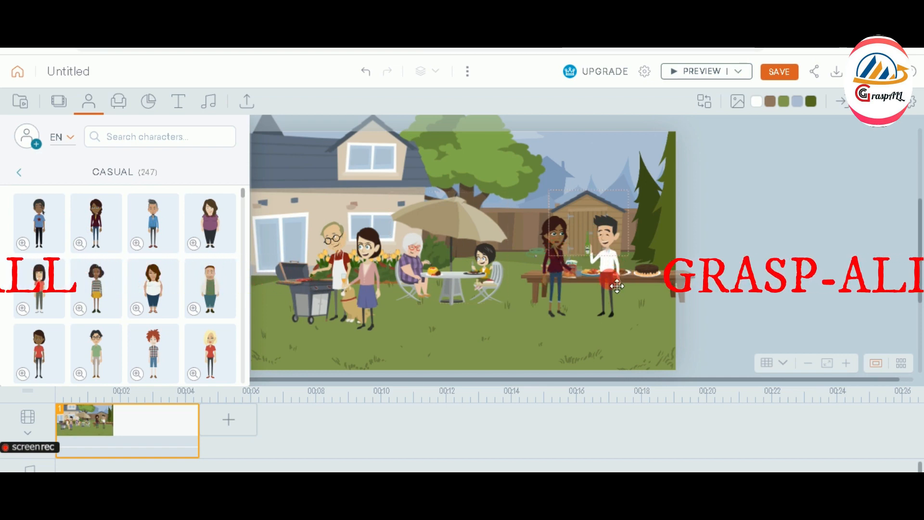
left_click(563, 257)
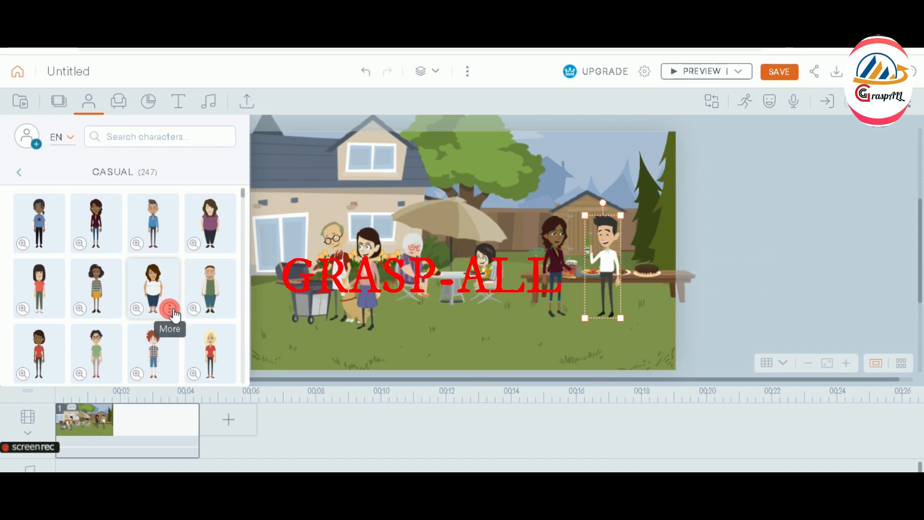
left_click(170, 311)
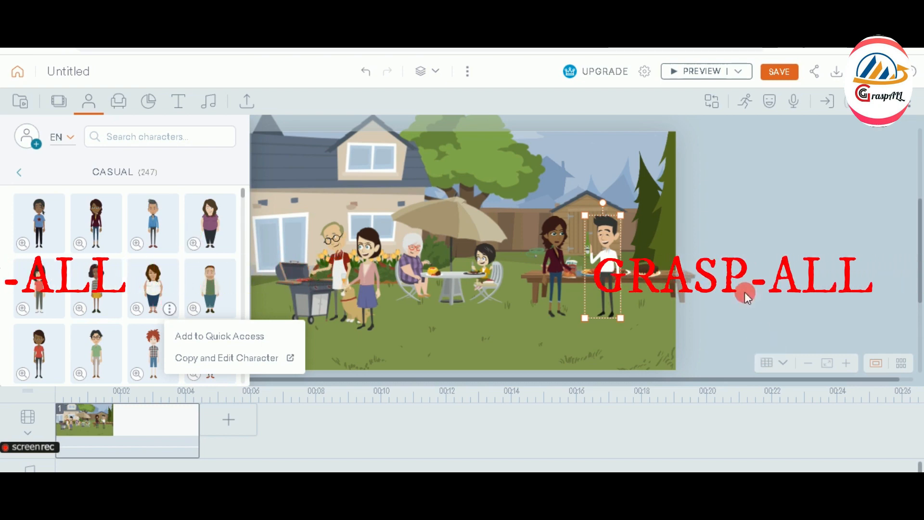
left_click(747, 255)
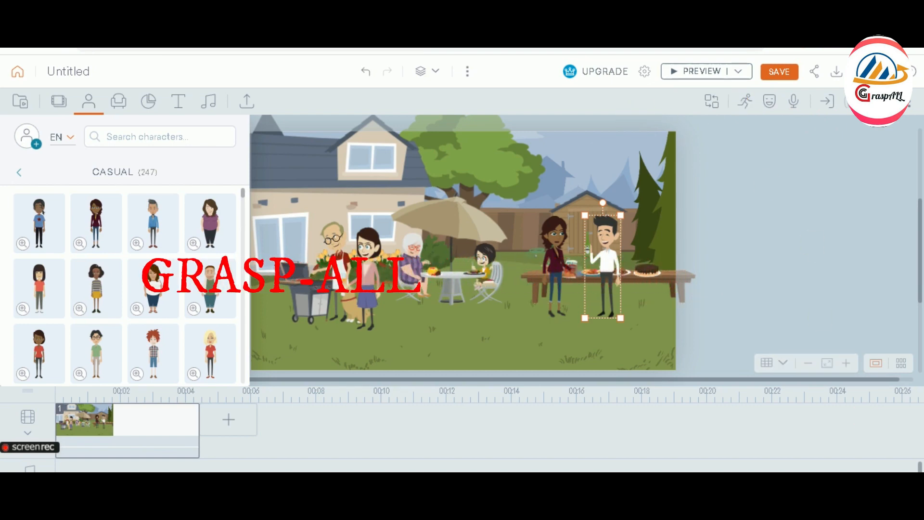
right_click(732, 511)
left_click(771, 466)
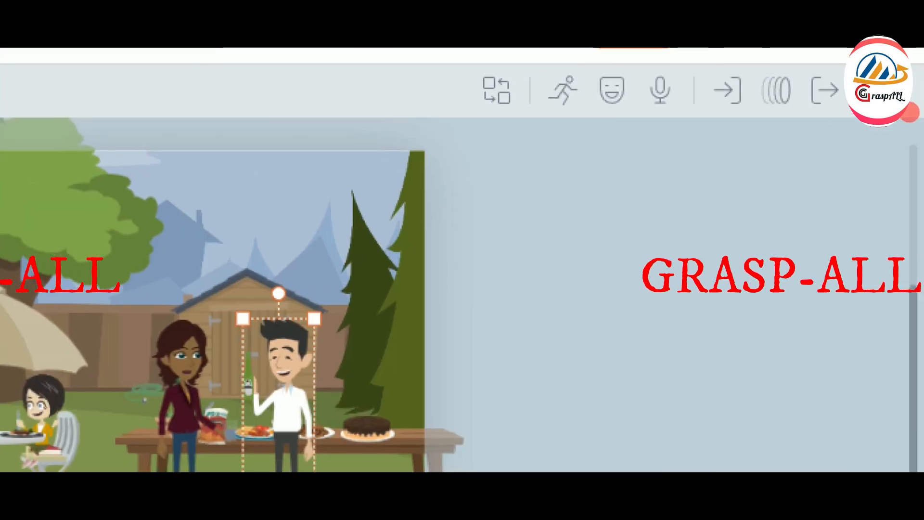
left_click_drag(423, 62, 892, 133)
left_click_drag(532, 65, 577, 109)
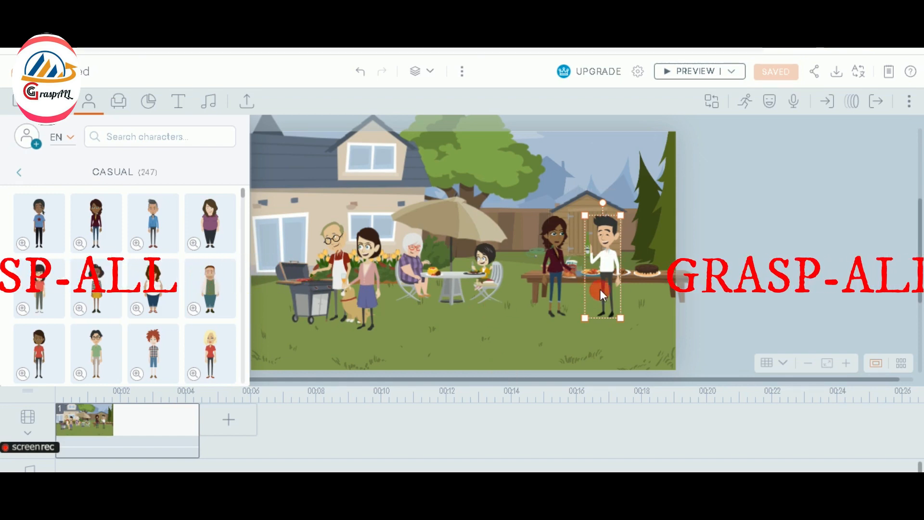
Select the buffet couple and table group, then only the woman at the buffet
left_click(604, 304)
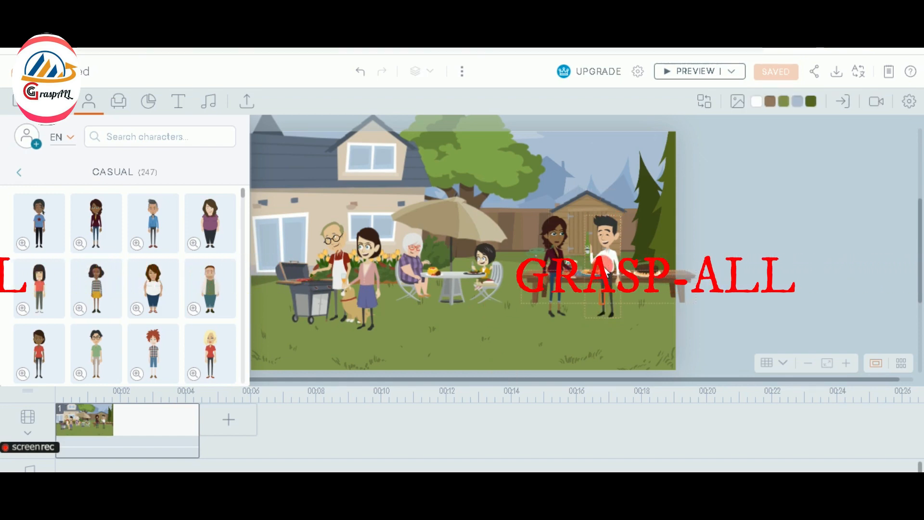
left_click(619, 282)
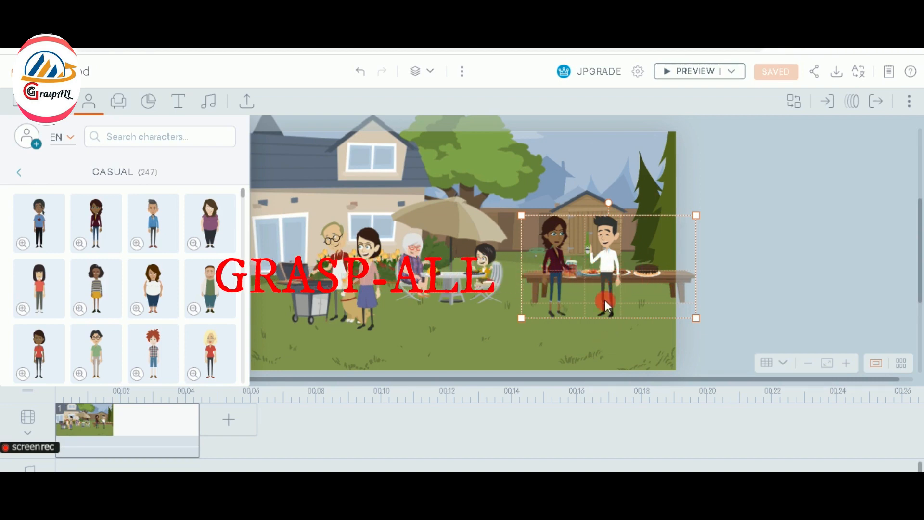
left_click(561, 285)
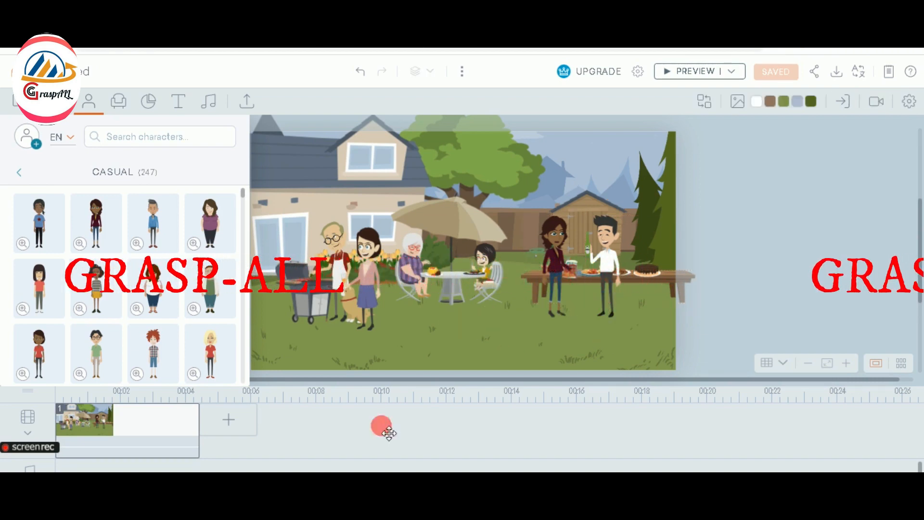
Delete the Backyard BBQ content from scene 1, leaving a blank white stage
right_click(149, 426)
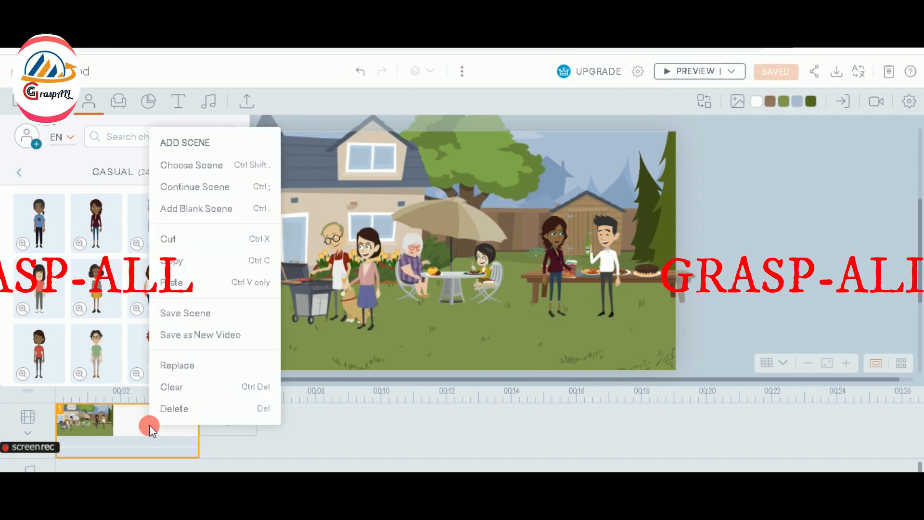
left_click(166, 410)
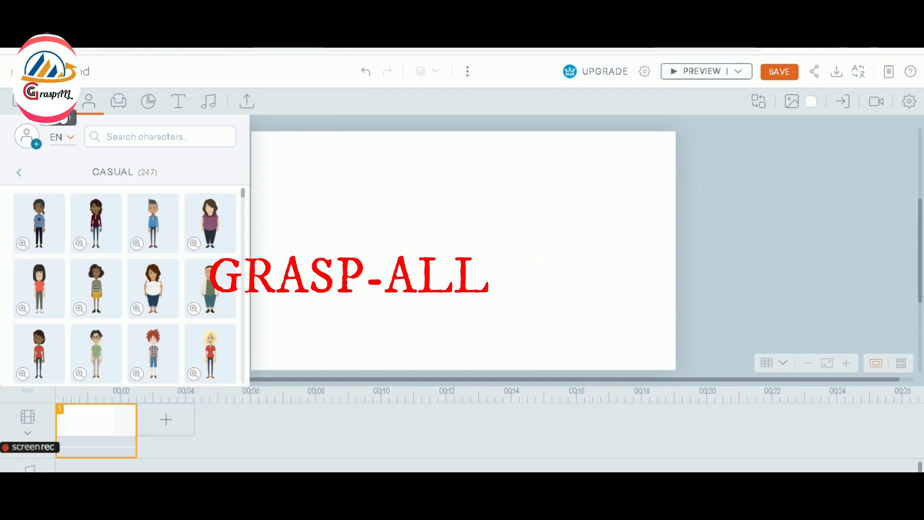
left_click(60, 106)
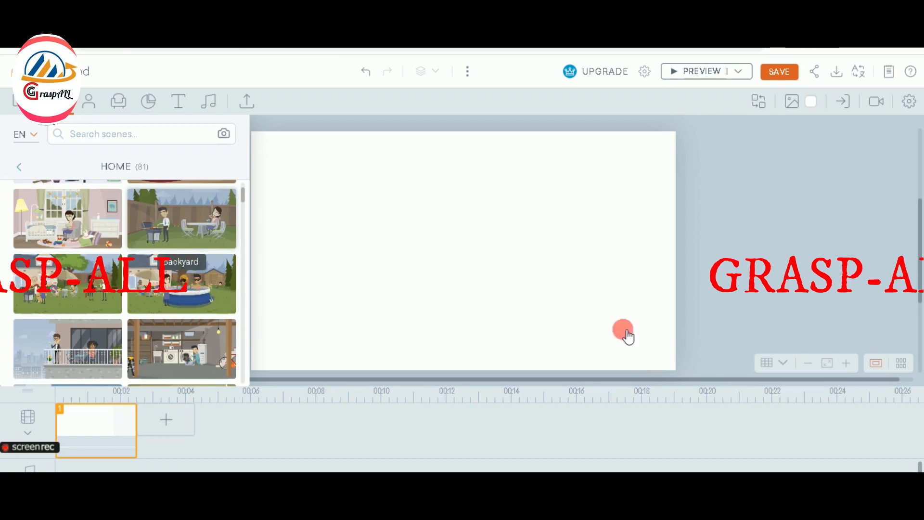
Place the Backyard scene on the stage, nudge the seated woman, and move the grill man right
left_click_drag(543, 336, 546, 327)
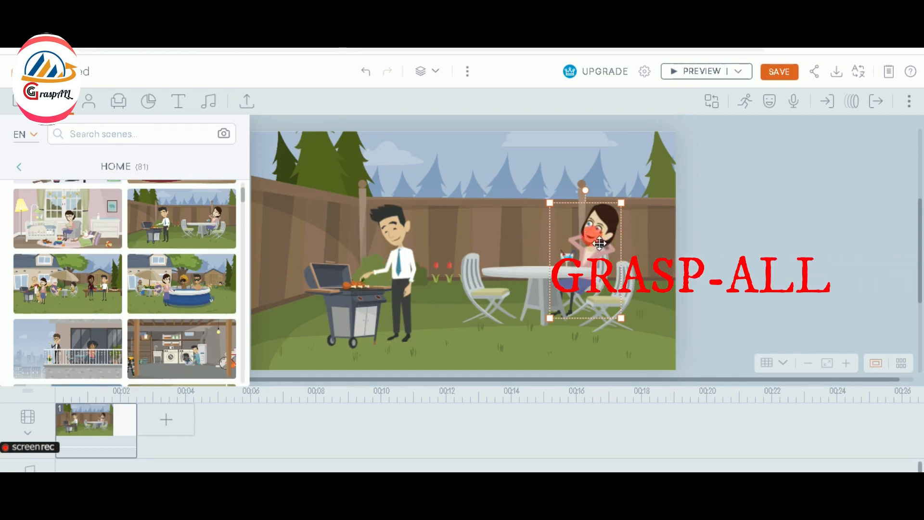
left_click_drag(595, 241, 600, 245)
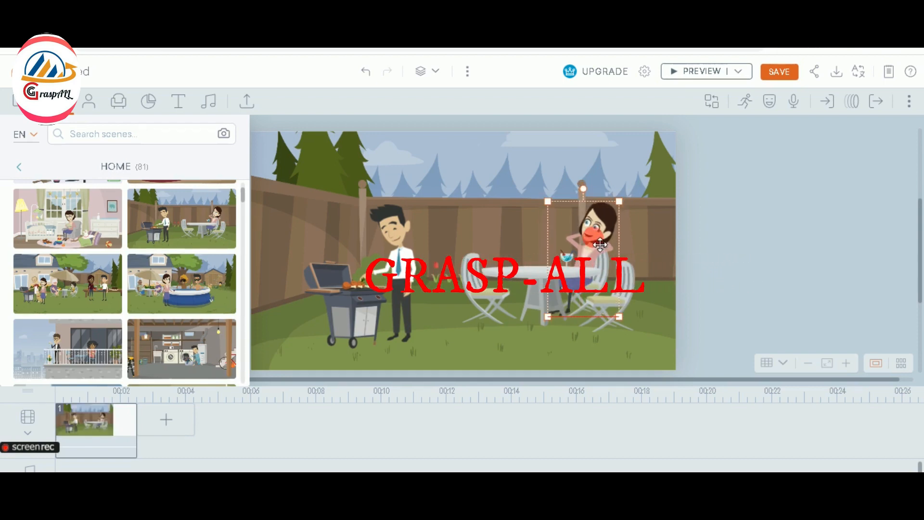
left_click(406, 265)
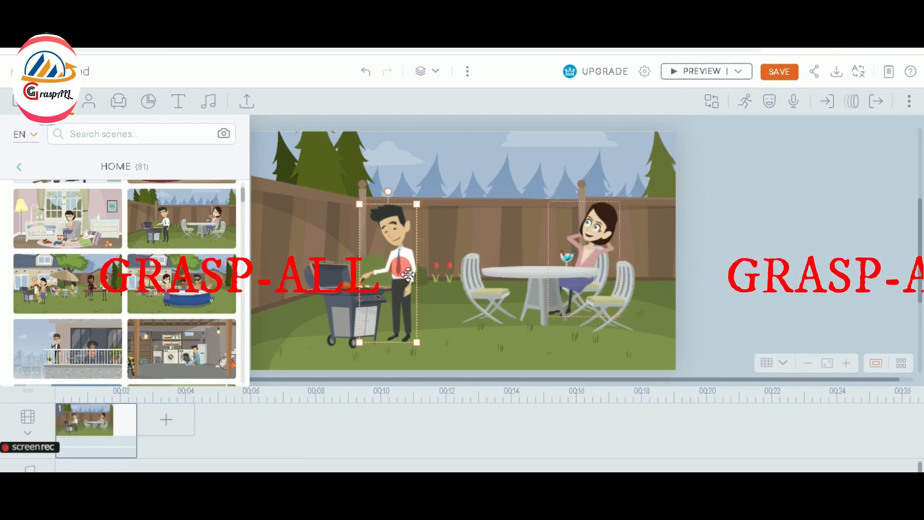
left_click_drag(408, 274, 448, 290)
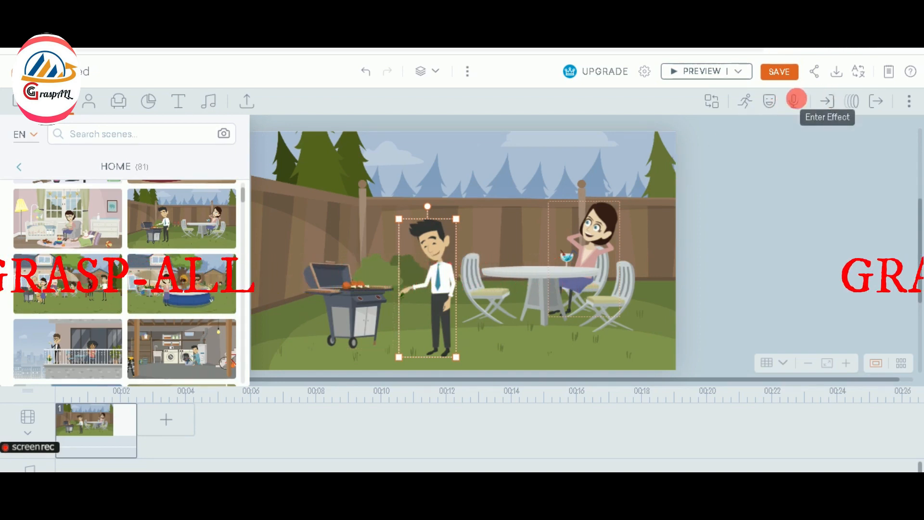
Give the man at the grill a walking action found by searching 'walking'
left_click(750, 103)
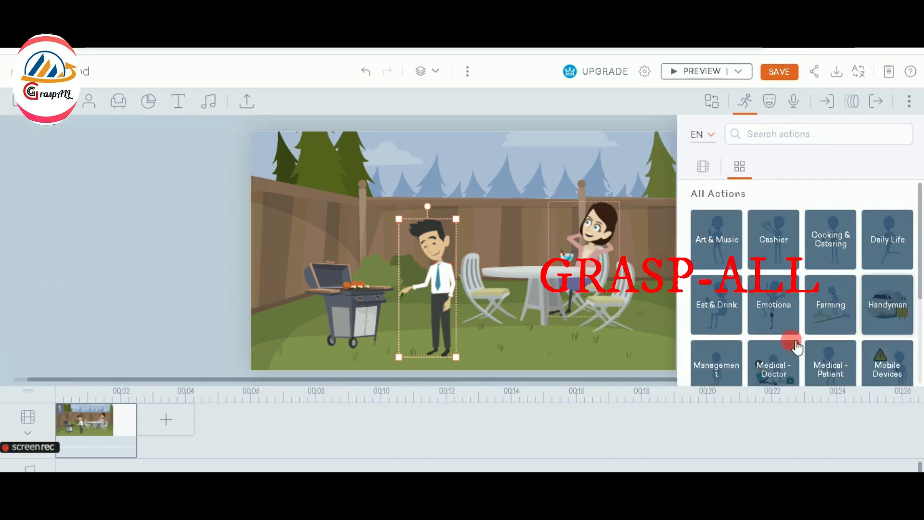
left_click(760, 139)
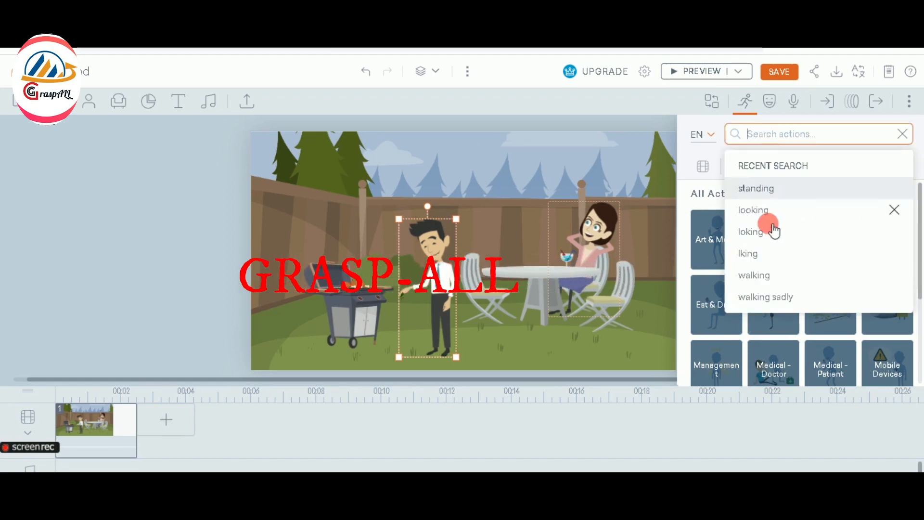
left_click(769, 277)
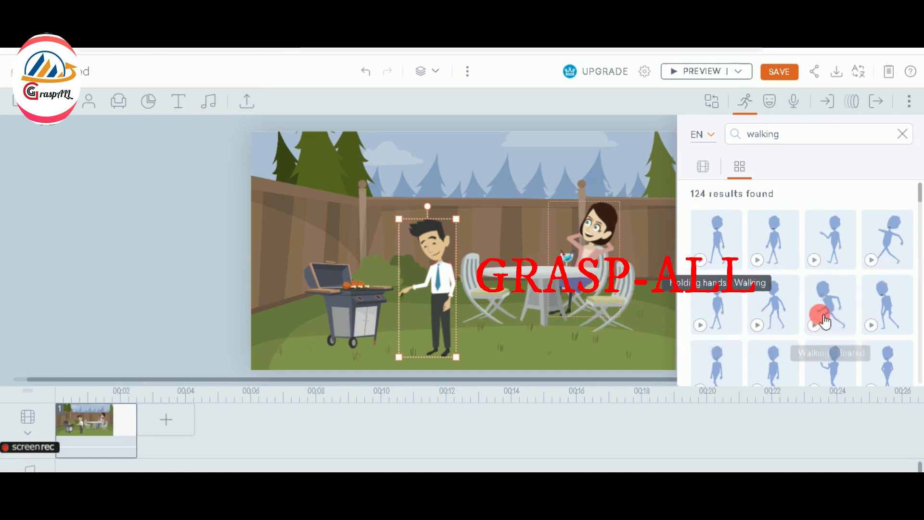
left_click(775, 365)
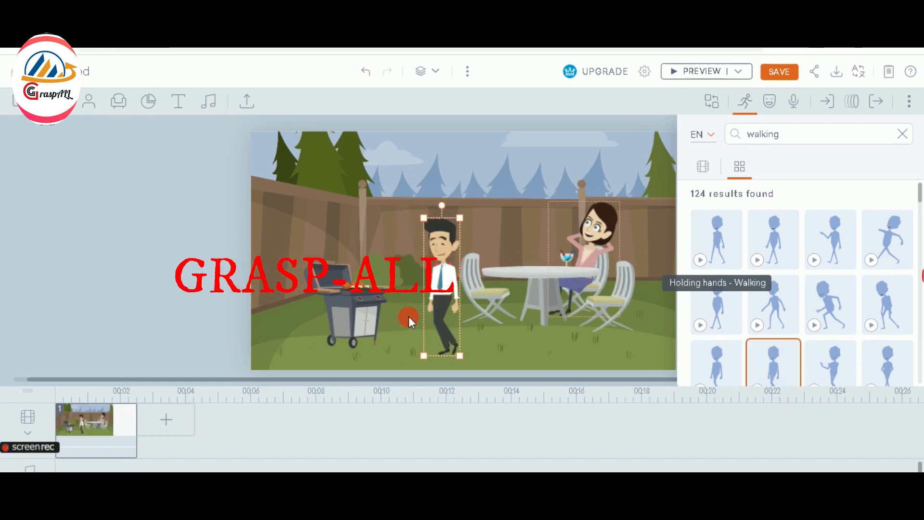
left_click(448, 314)
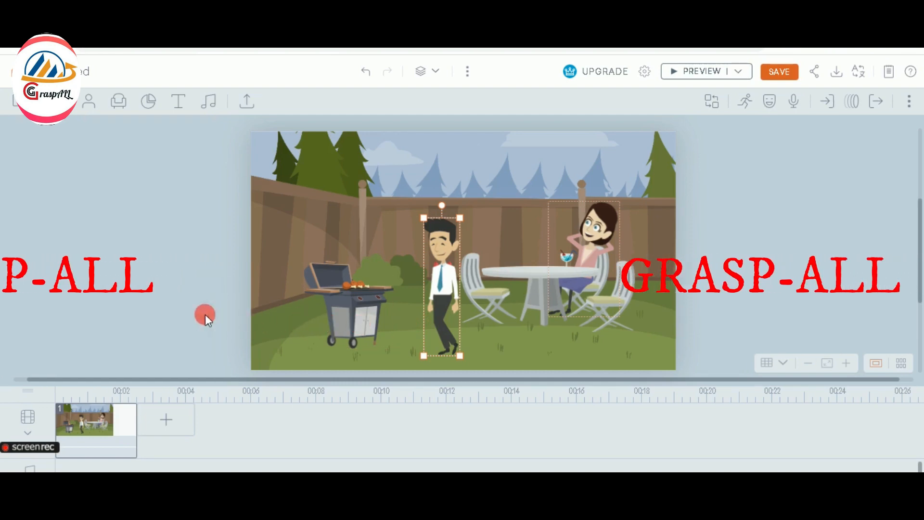
left_click(854, 102)
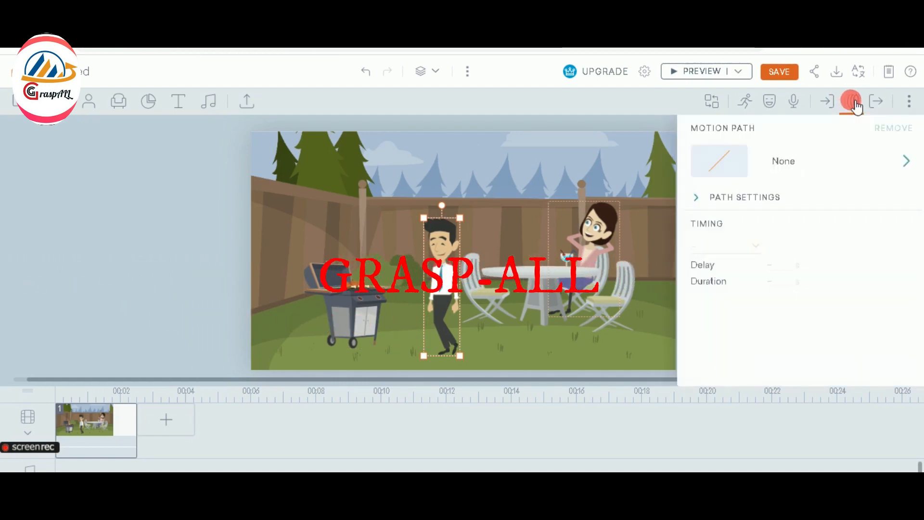
Give the walking man a Line - Horizontal motion path with Auto Fit 2.5 s timing
left_click(741, 162)
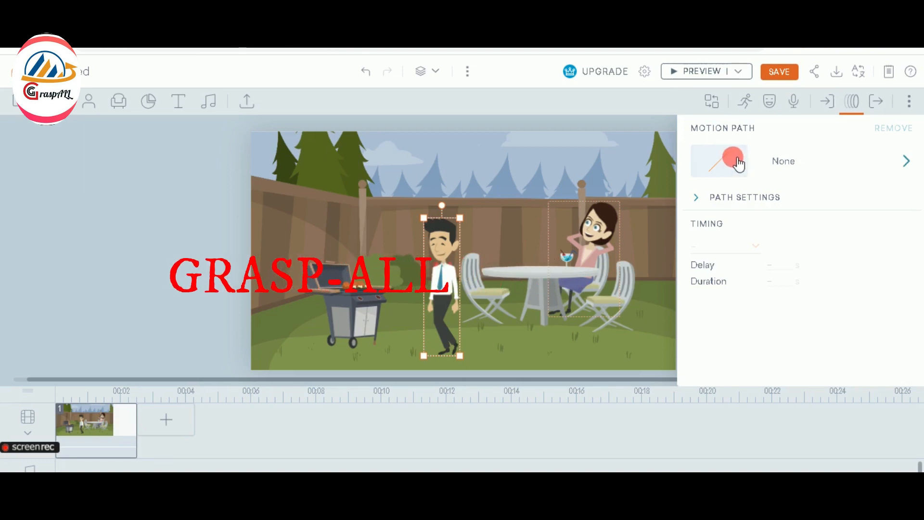
left_click(739, 163)
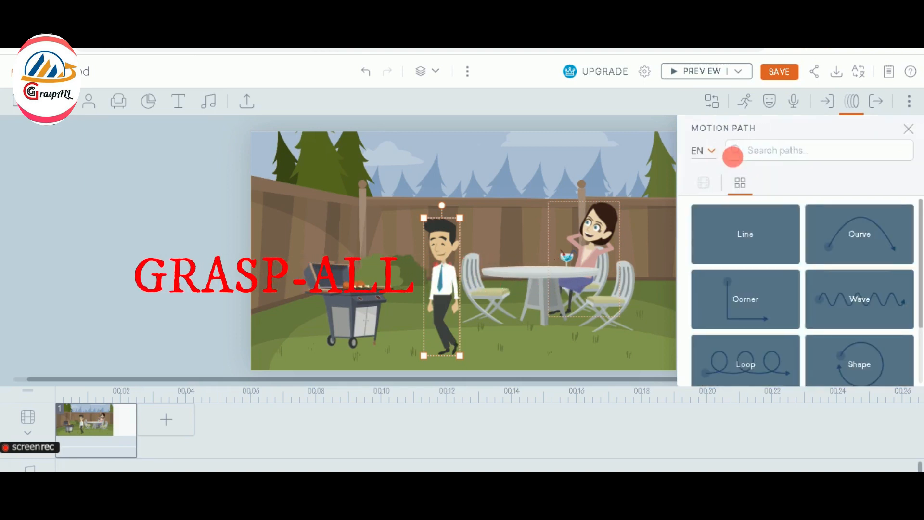
left_click(743, 236)
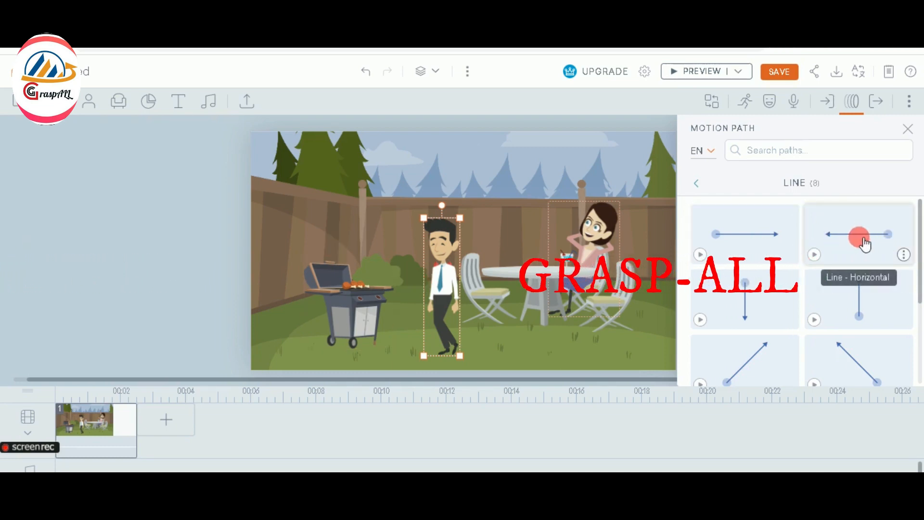
left_click(861, 245)
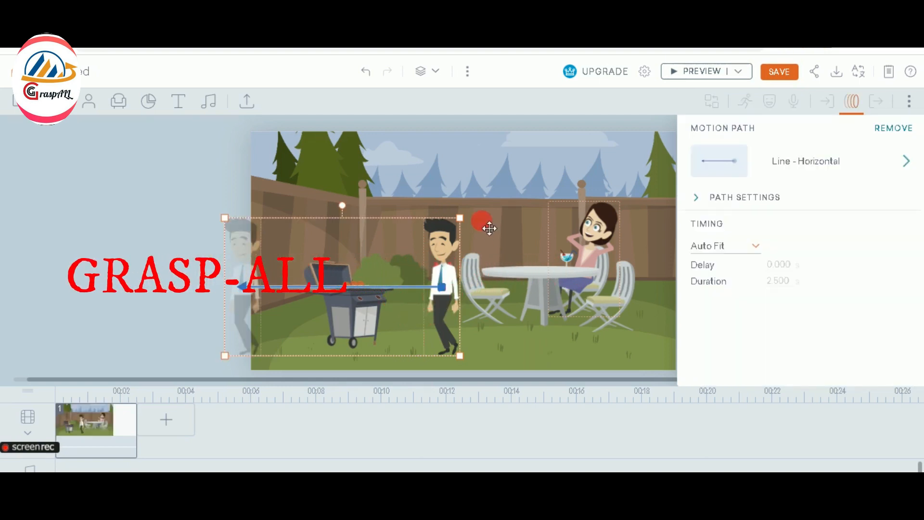
left_click(482, 216)
Drag the start of the man's walking path off the stage's left edge
left_click(247, 301)
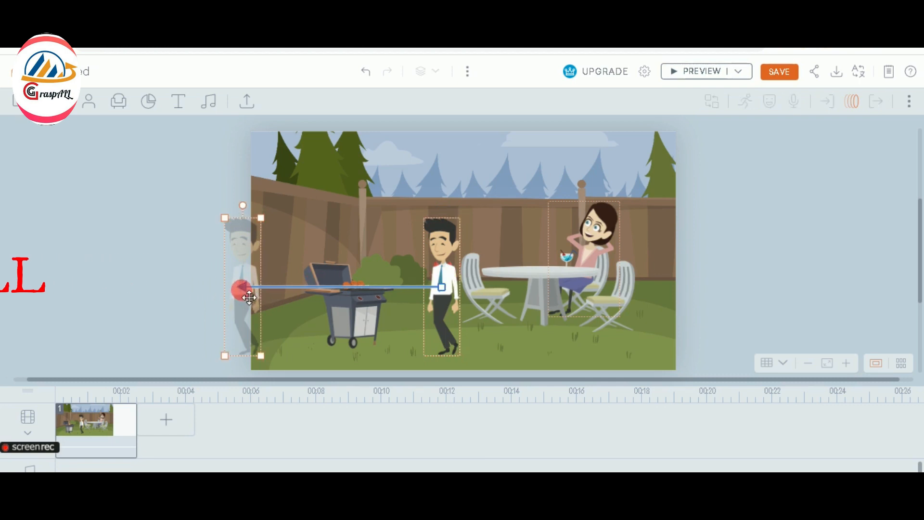
left_click_drag(253, 312, 293, 304)
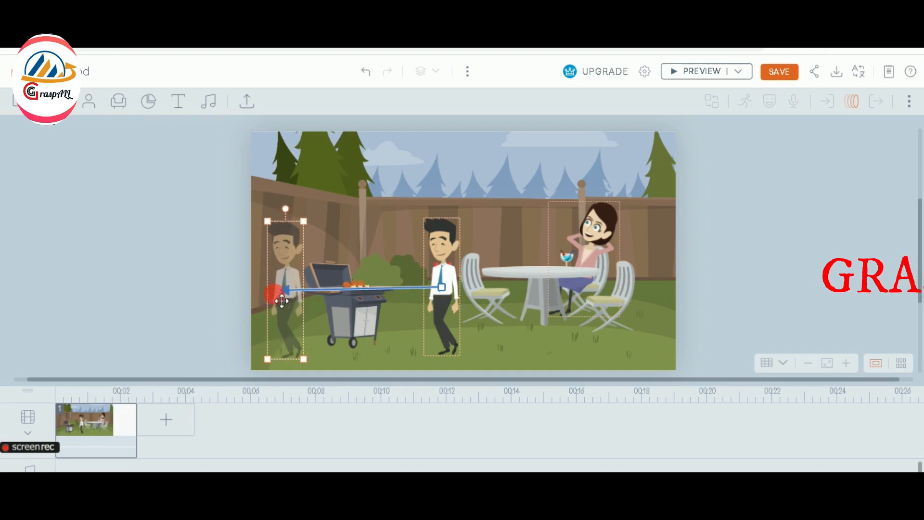
left_click_drag(156, 294, 139, 291)
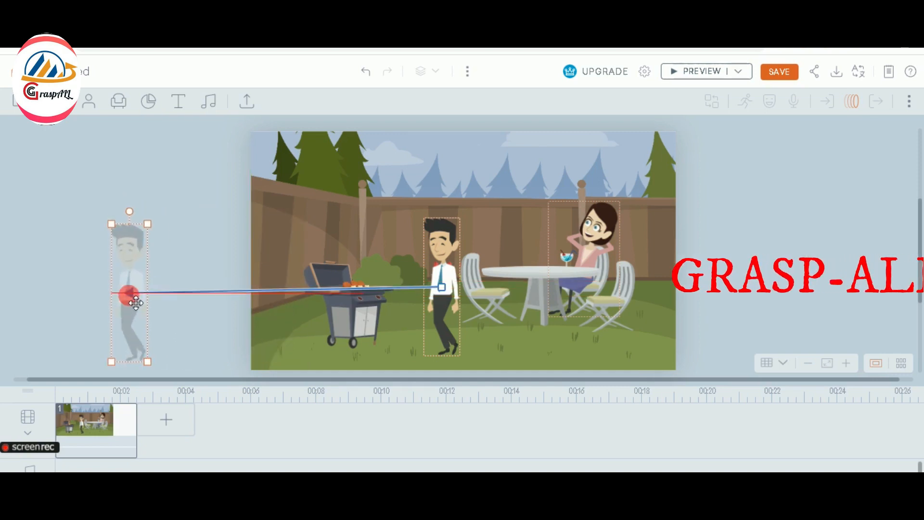
left_click(347, 319)
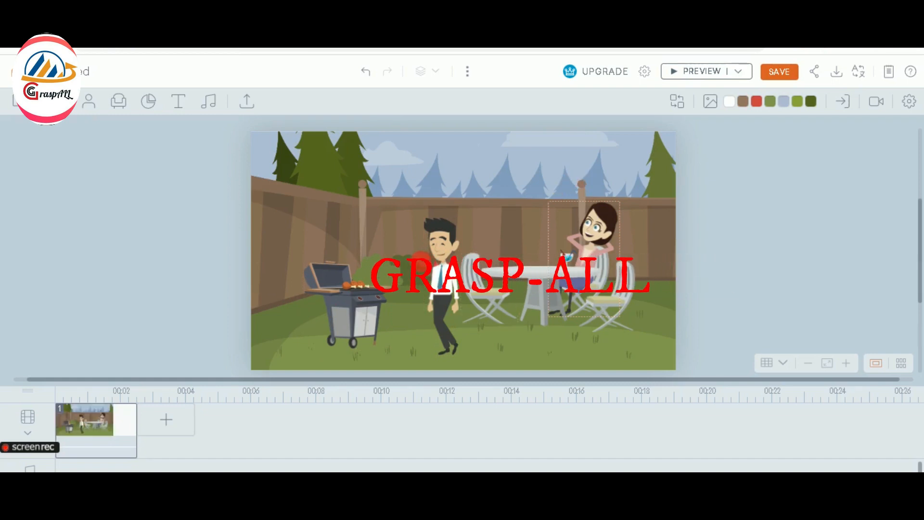
left_click(450, 273)
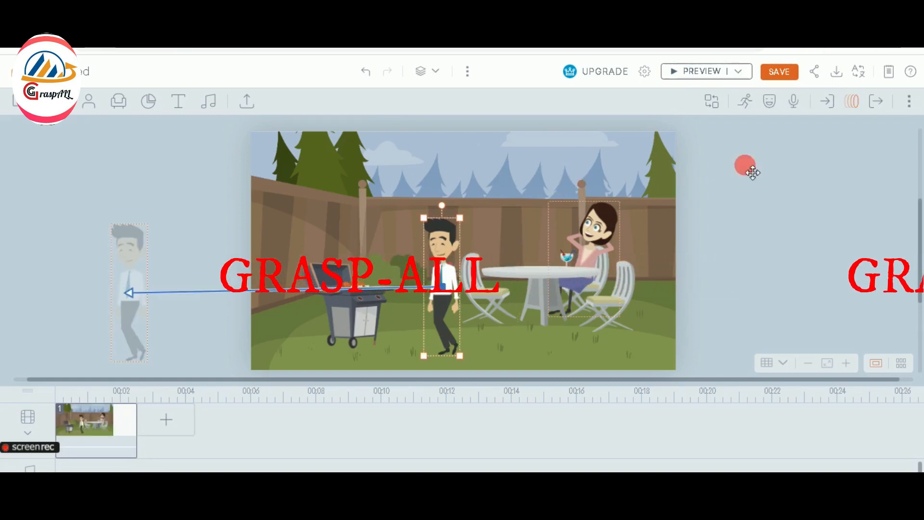
Change the man's expression from According to Action to Joy, then preview the scene
left_click(775, 107)
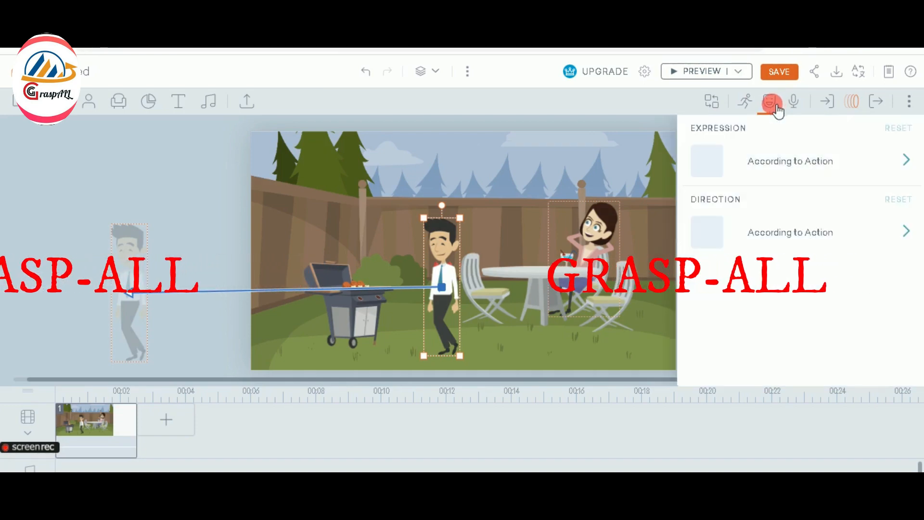
left_click(774, 162)
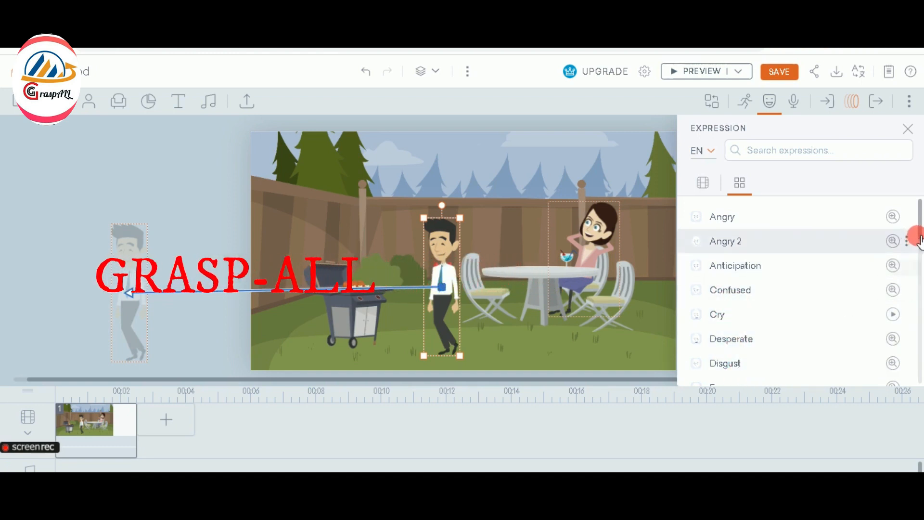
left_click_drag(920, 241, 758, 287)
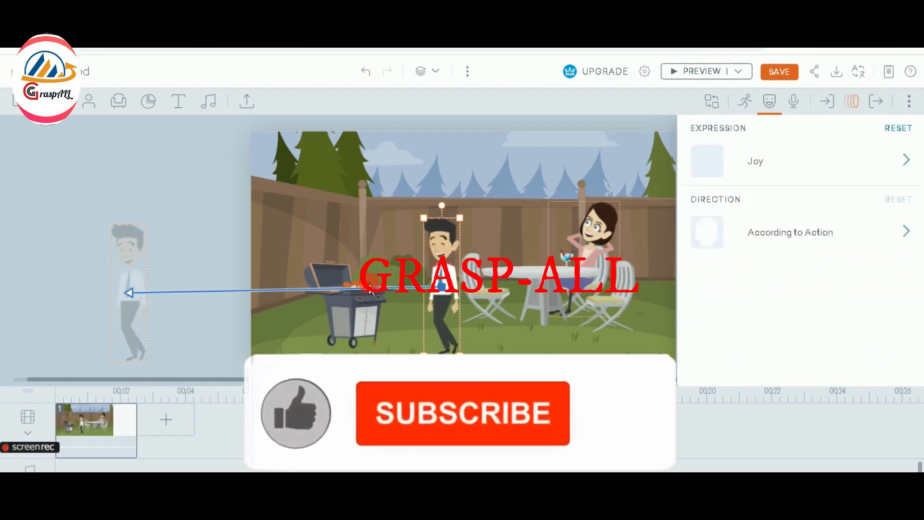
left_click(679, 72)
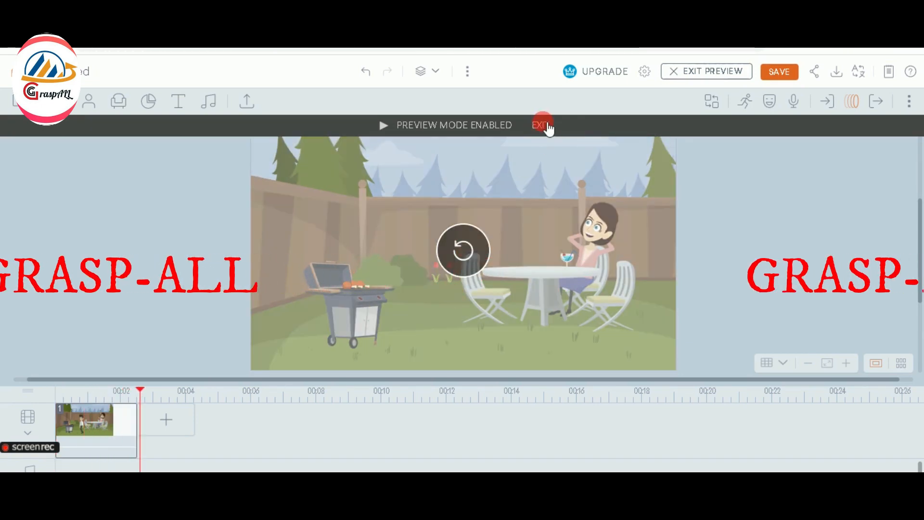
Exit the preview and reopen the man's motion path library
left_click(547, 126)
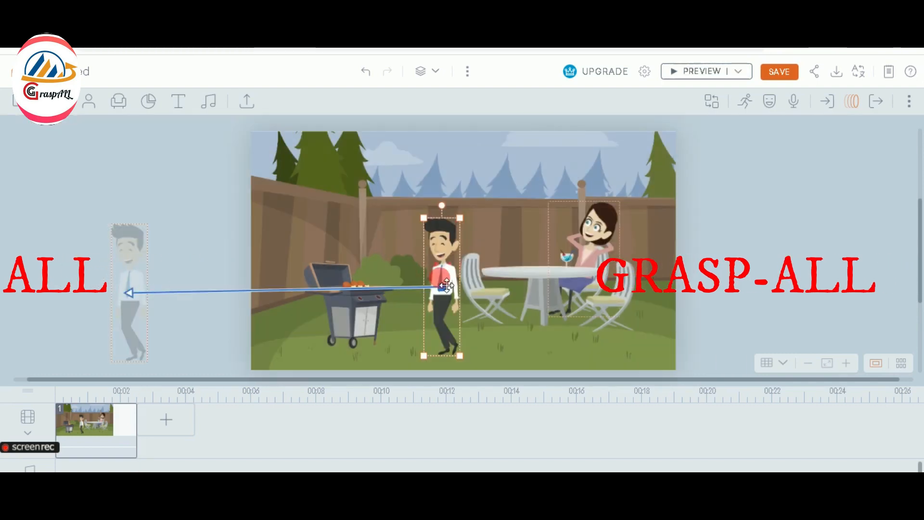
left_click(855, 101)
left_click(727, 170)
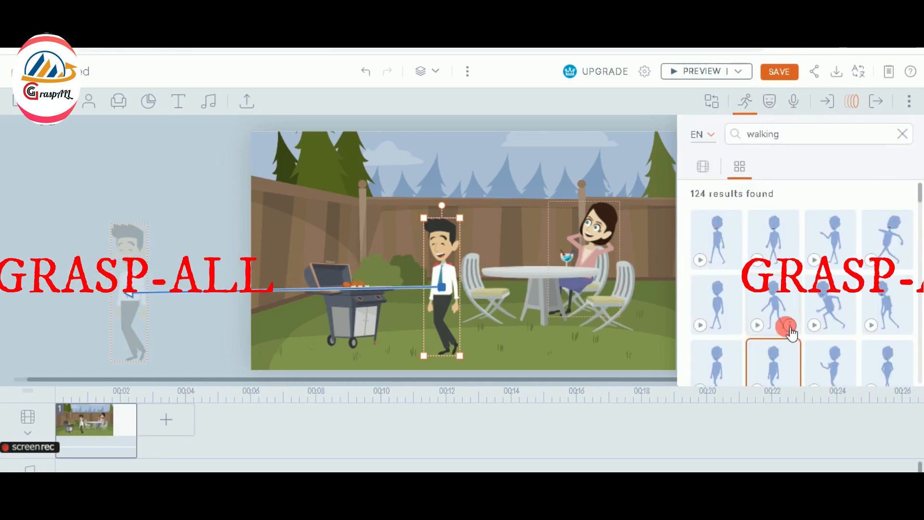
Give the man the Walking slowly action and preview his walk across the backyard
left_click_drag(920, 202, 918, 206)
left_click(777, 260)
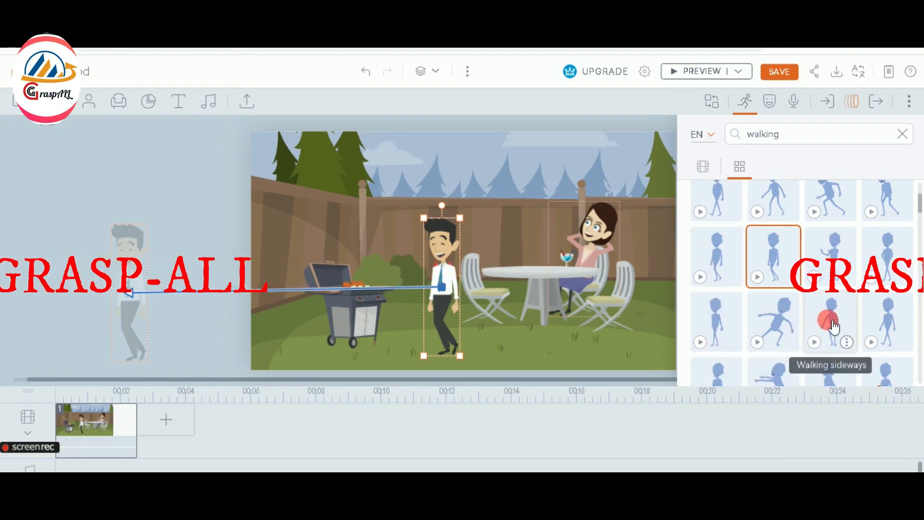
left_click(888, 329)
left_click(448, 325)
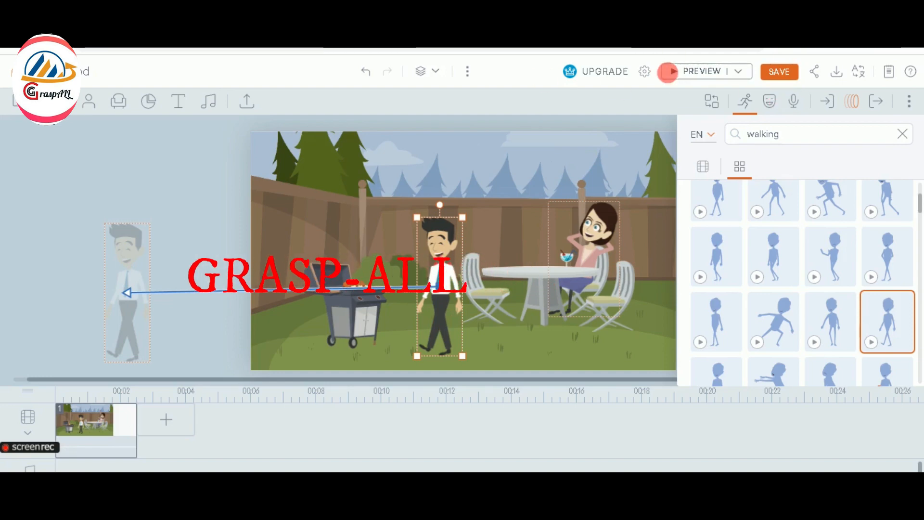
left_click(673, 102)
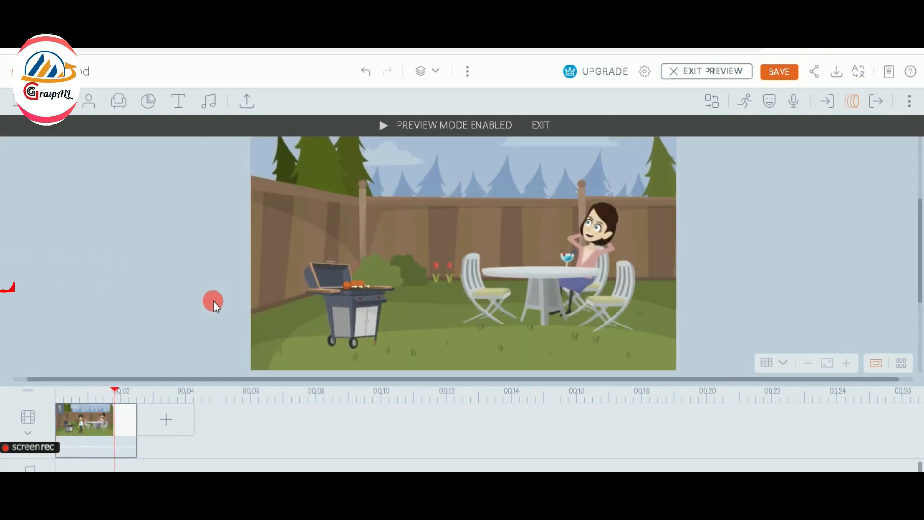
Stretch the scene to about 7.8 seconds, replay the walk, and exit preview
left_click_drag(141, 434, 314, 443)
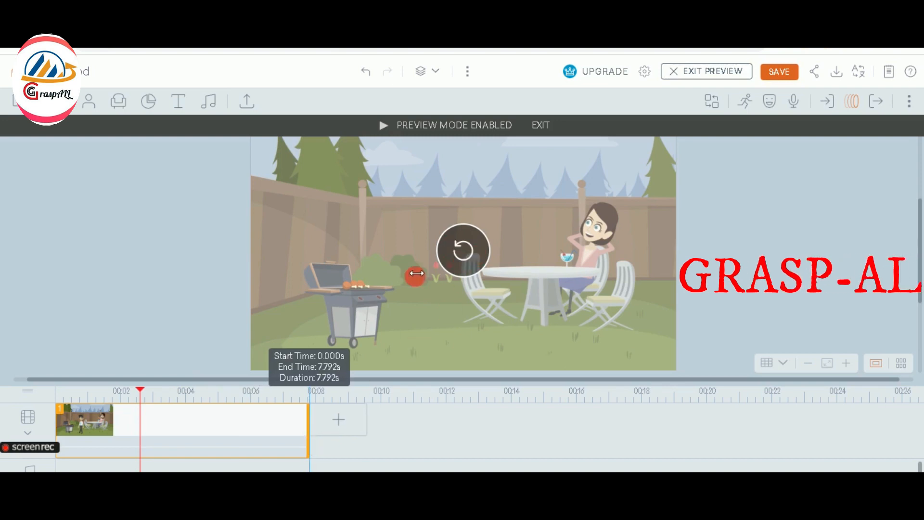
left_click(470, 254)
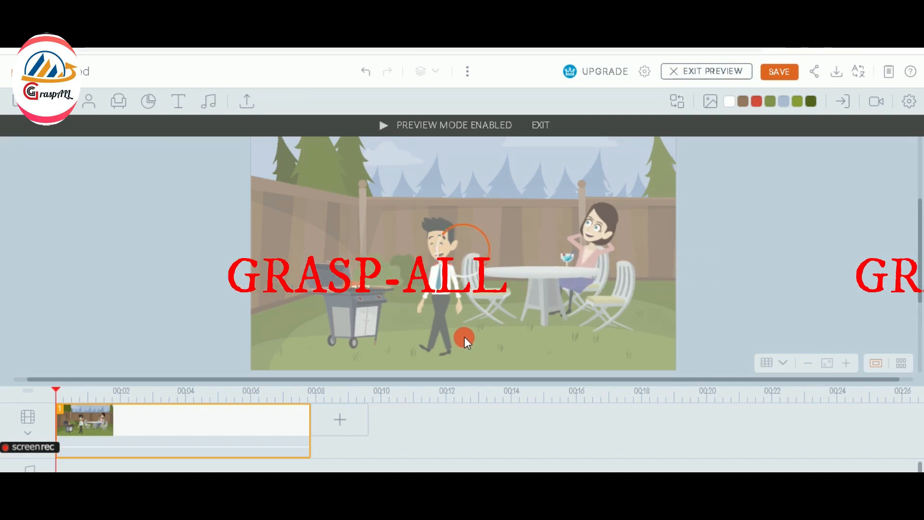
left_click(462, 252)
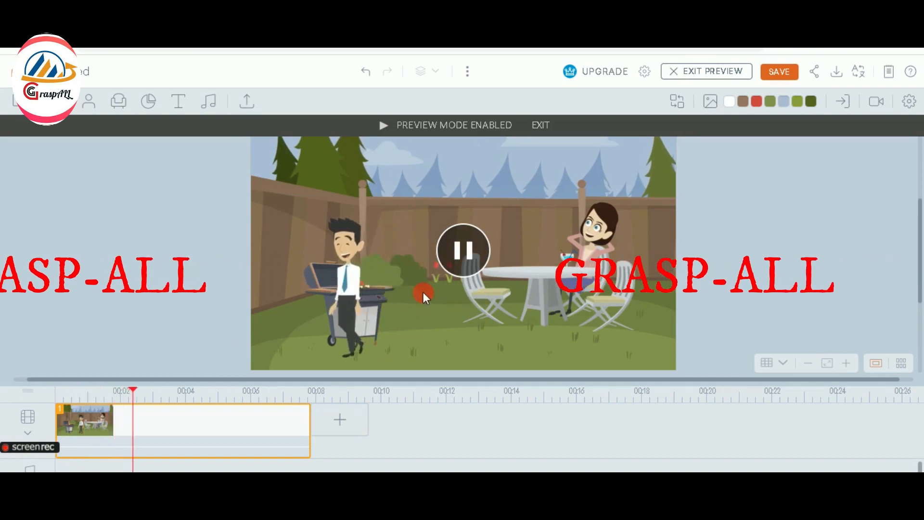
left_click(540, 124)
left_click(607, 238)
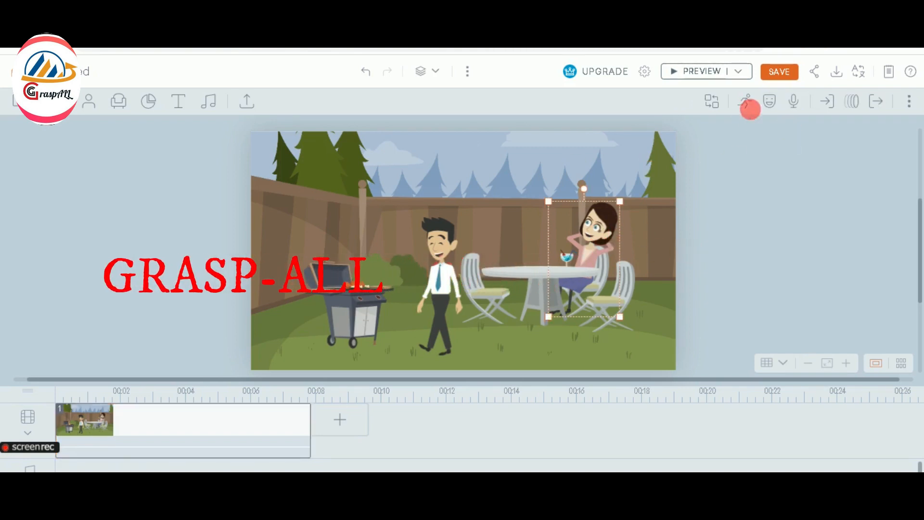
Add the text-to-speech line 'hey, why are you leaving' to the seated woman in the Female - Jenny voice
left_click(796, 103)
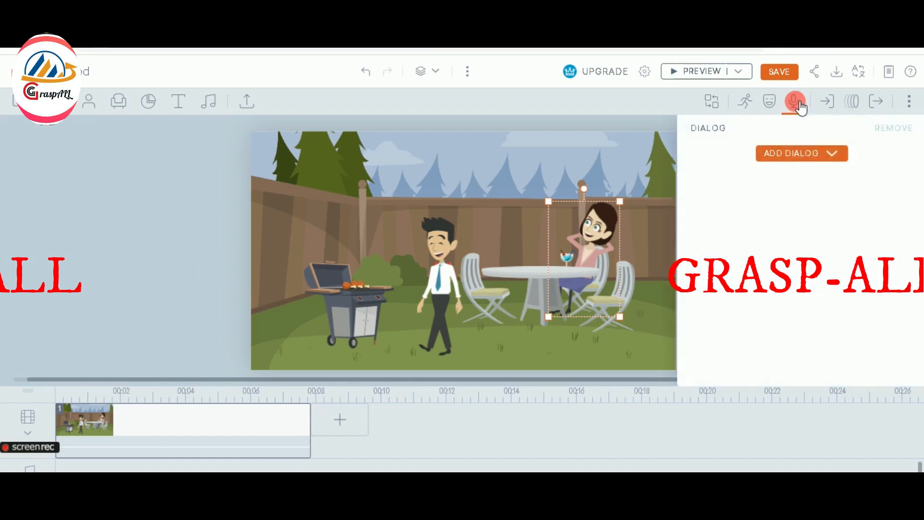
left_click(803, 157)
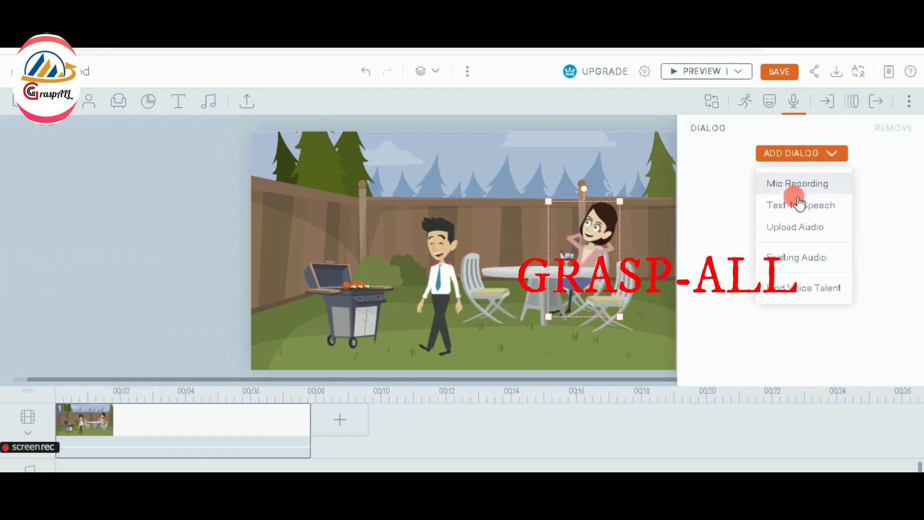
left_click(798, 208)
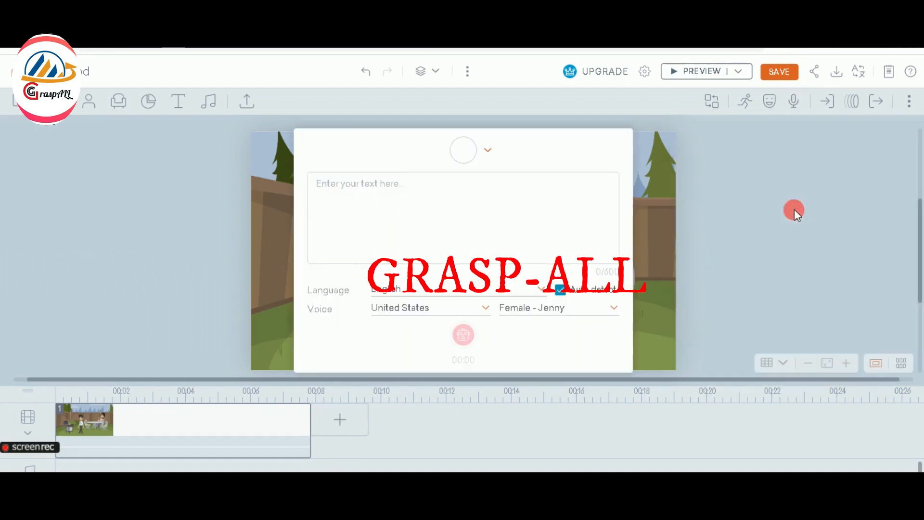
left_click(347, 200)
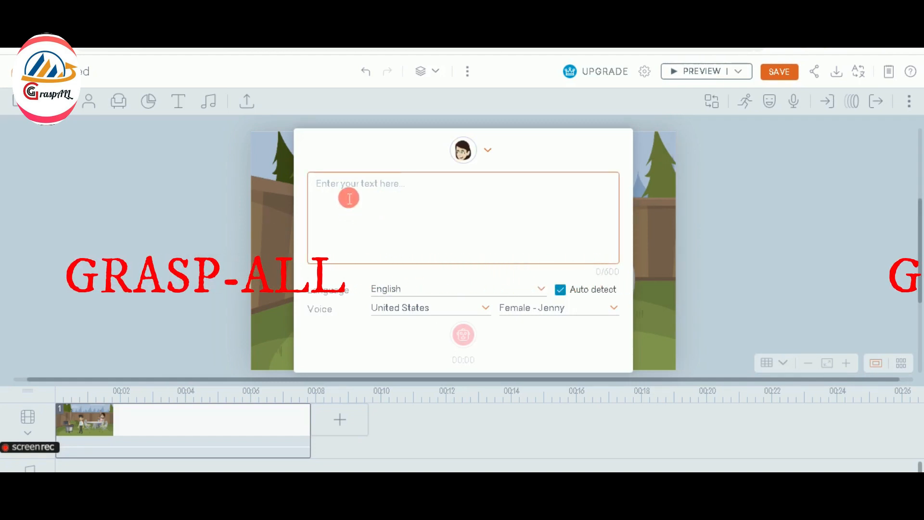
type("hey")
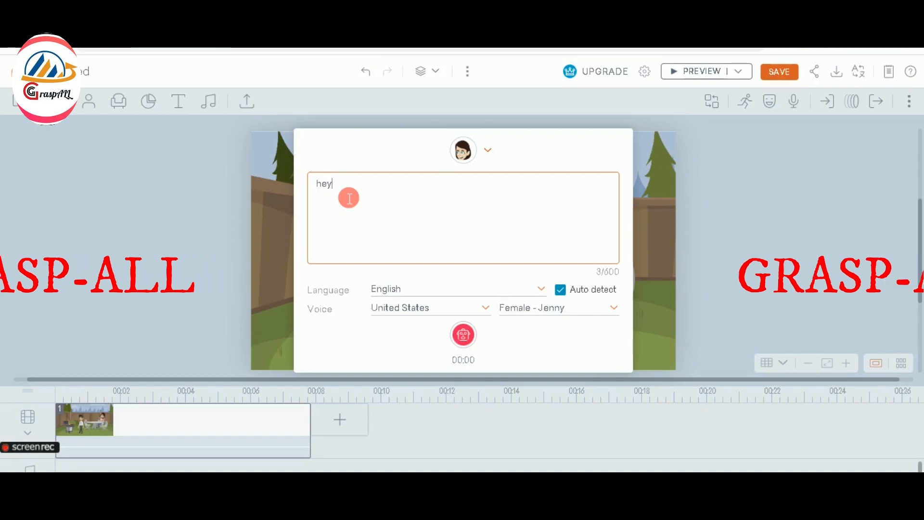
type(", why are you")
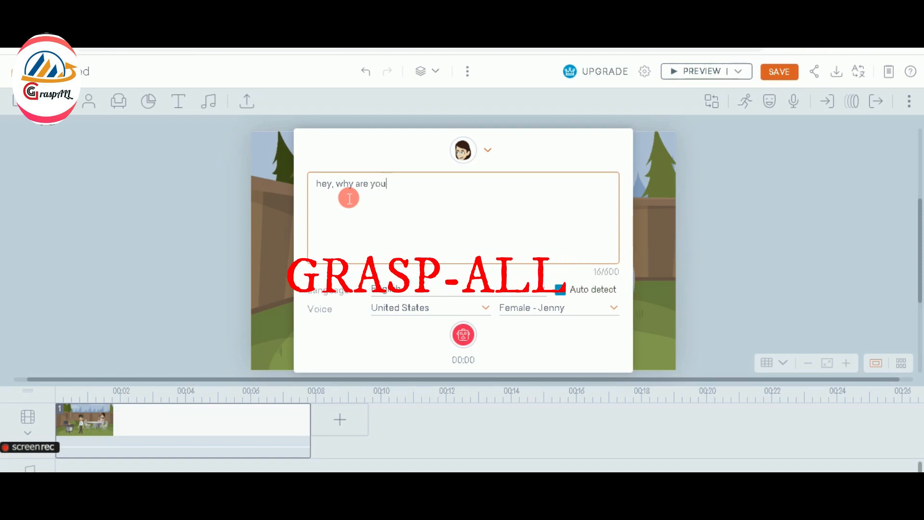
type(" leaving")
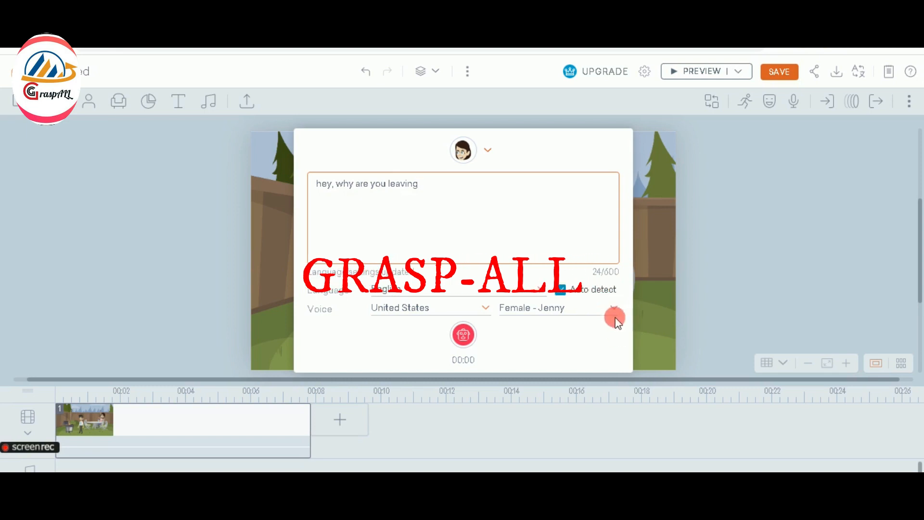
left_click(464, 337)
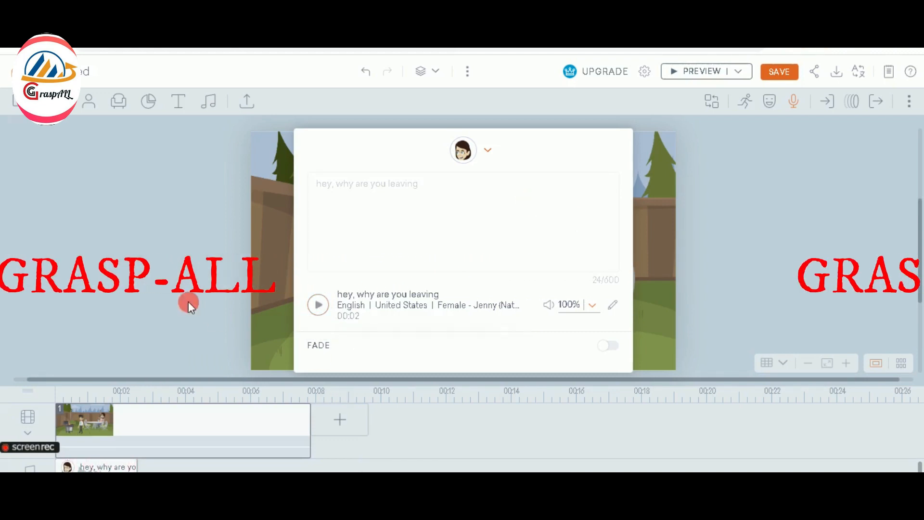
left_click(149, 463)
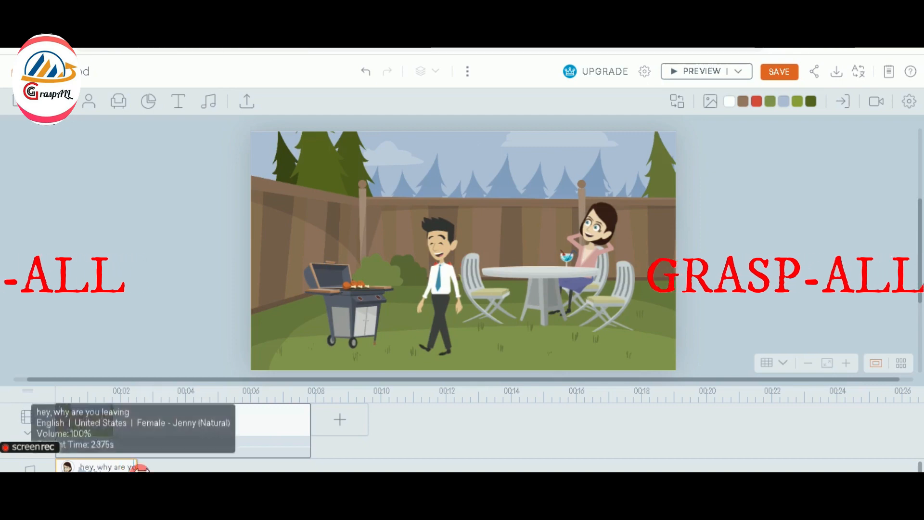
Shorten the scene to about 3 seconds, preview it, then open the seated woman's actions
left_click_drag(142, 468, 148, 468)
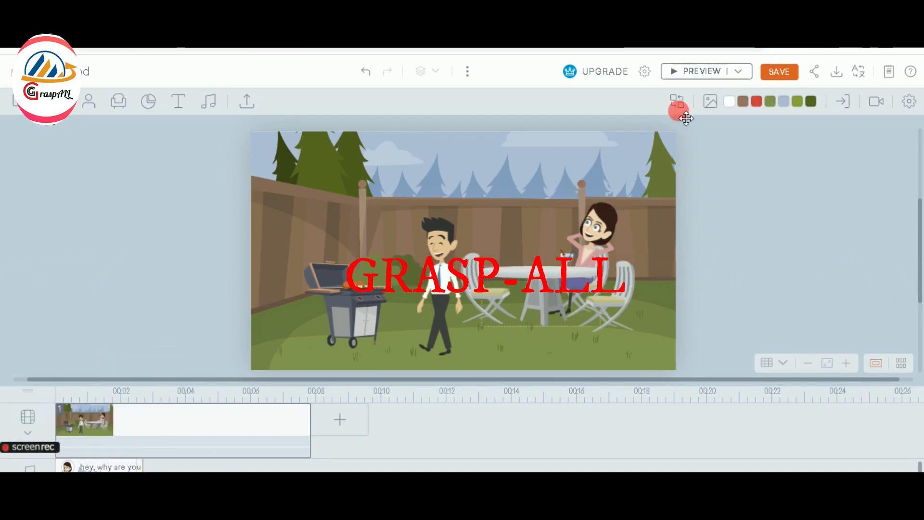
left_click(675, 72)
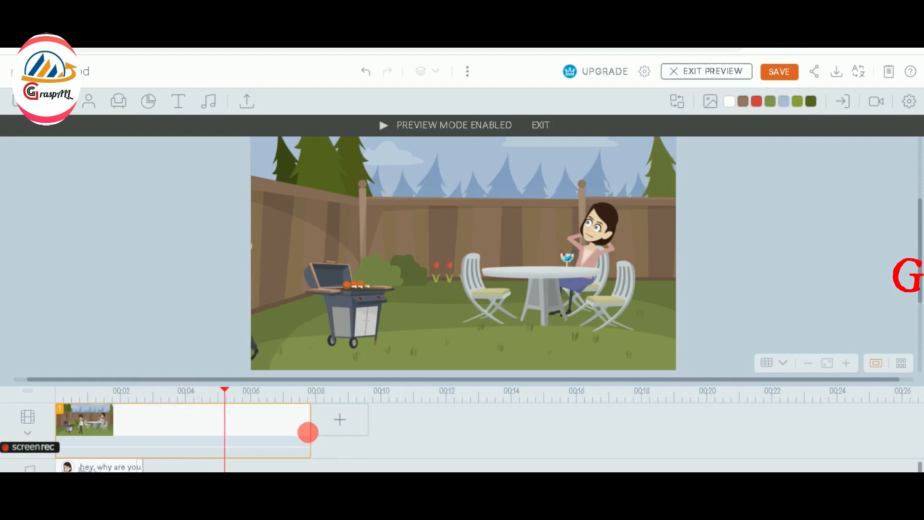
left_click_drag(280, 428, 150, 410)
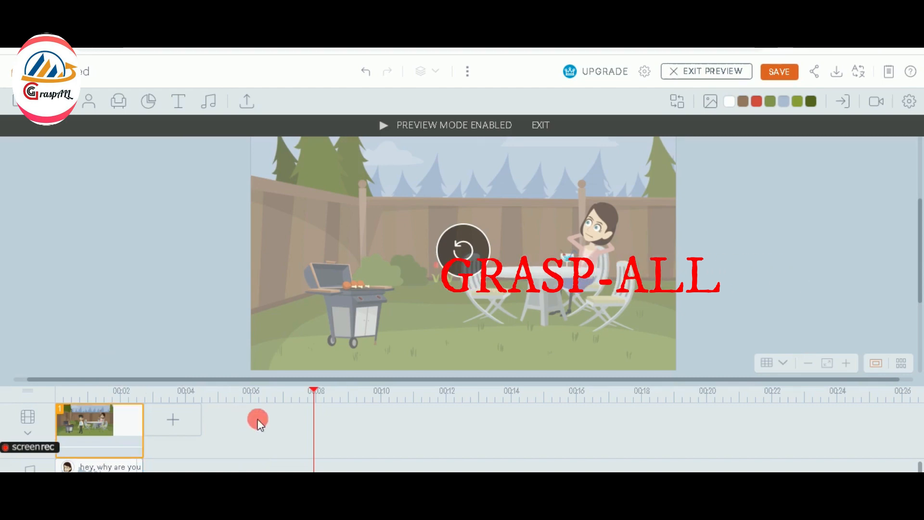
left_click(452, 260)
left_click(541, 128)
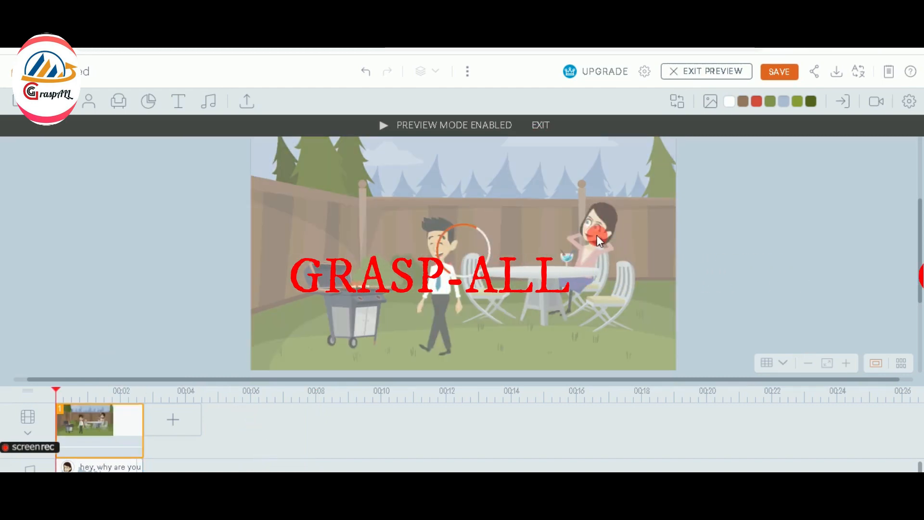
left_click(541, 126)
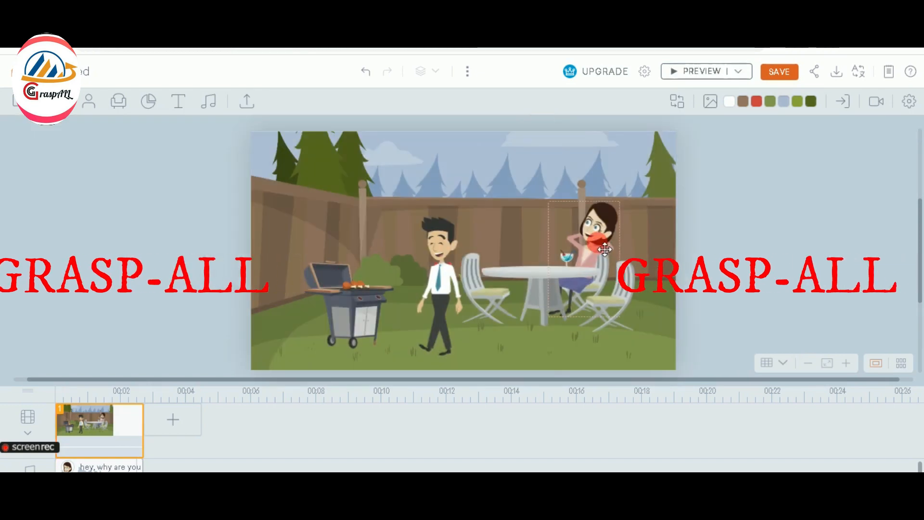
left_click(594, 227)
left_click(746, 101)
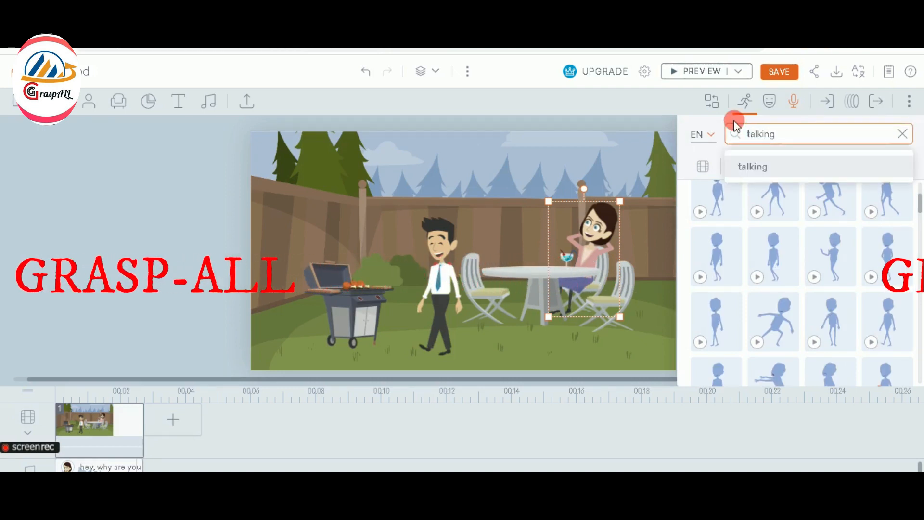
Search actions for 'talking' to give the woman a seated talking action, then preview the scene
key("Return")
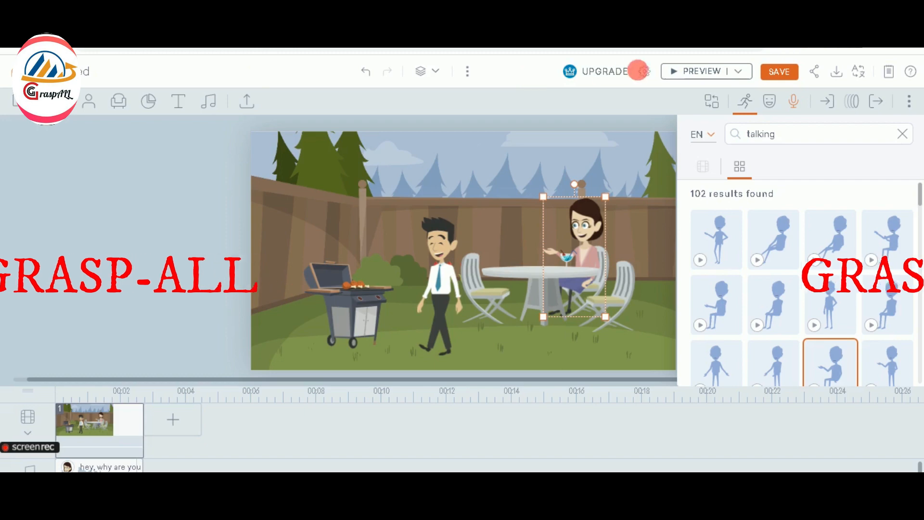
left_click(671, 71)
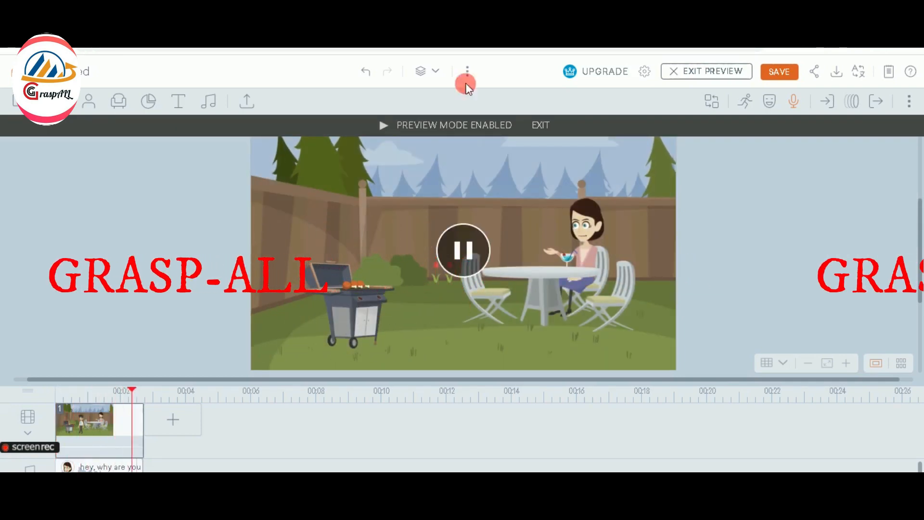
left_click(540, 125)
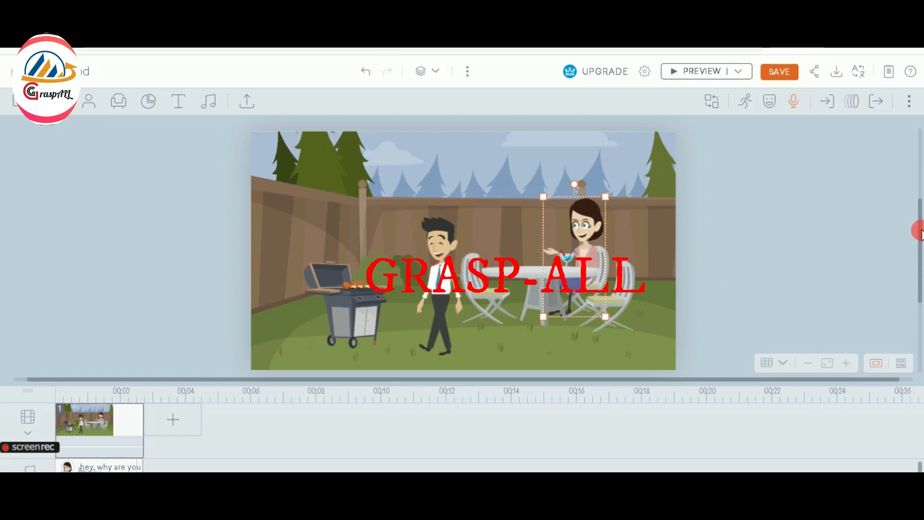
Place a casual green-shirt man beside the grill and make an editable copy of his character
mouse_move(918, 233)
left_mouse_down()
mouse_move(919, 274)
mouse_move(919, 235)
left_mouse_up()
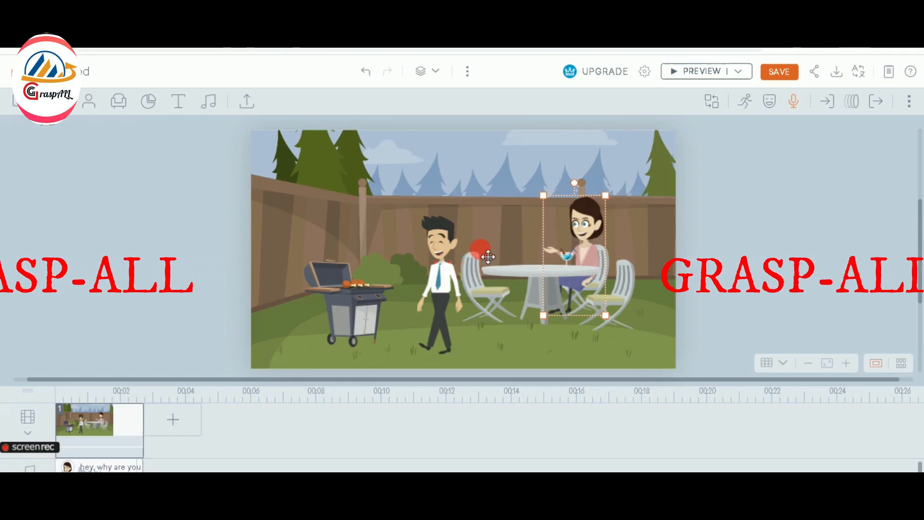
left_click(94, 102)
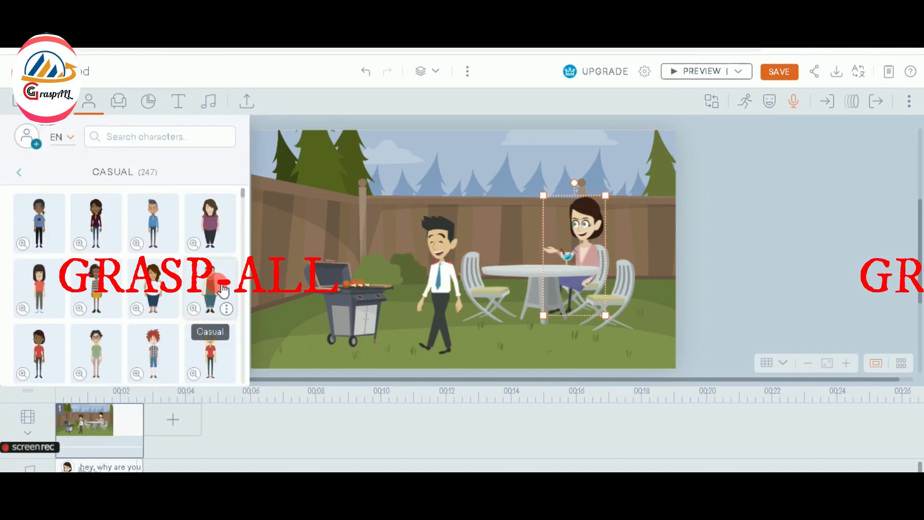
left_click_drag(228, 275, 448, 262)
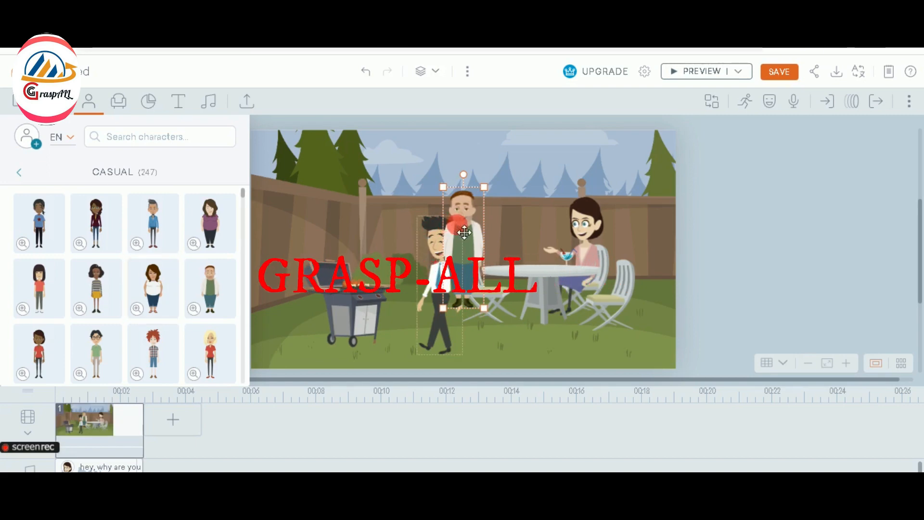
left_click_drag(441, 219, 351, 236)
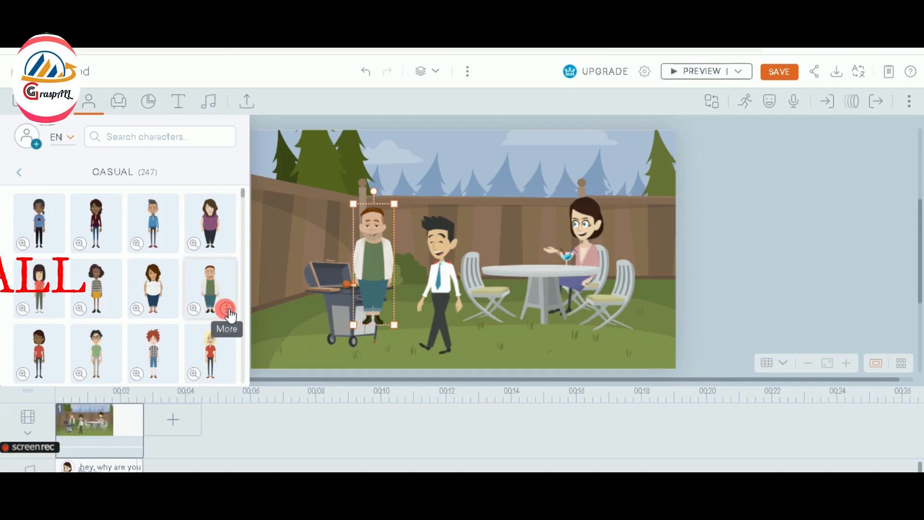
left_click(227, 311)
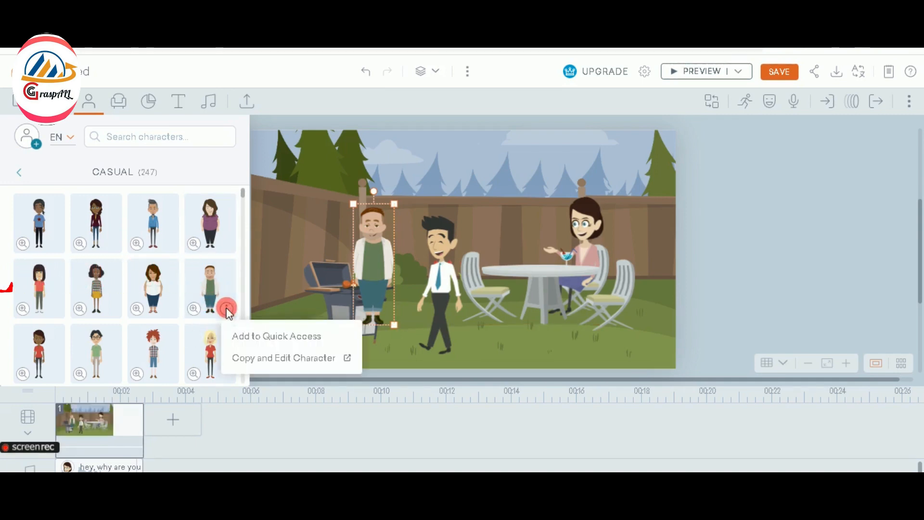
left_click(258, 362)
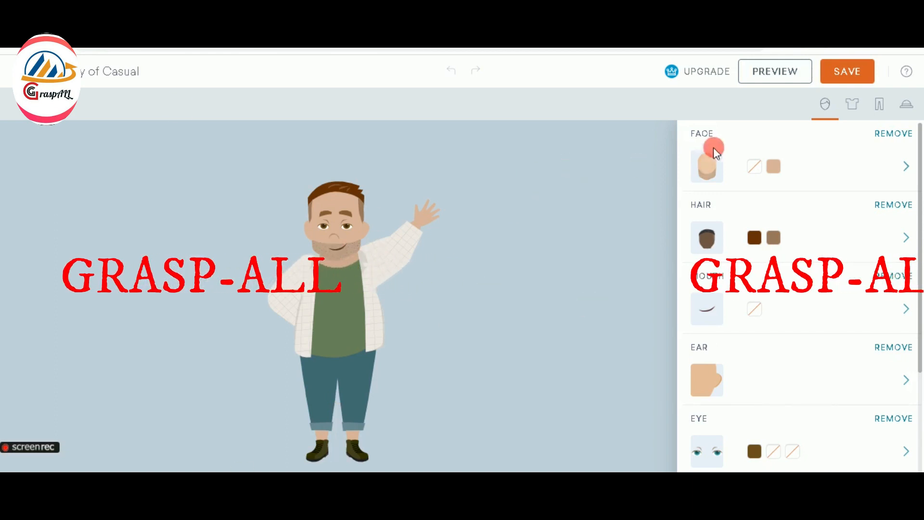
Give the copied character a beardless face and a brown bob hairstyle
left_click(712, 168)
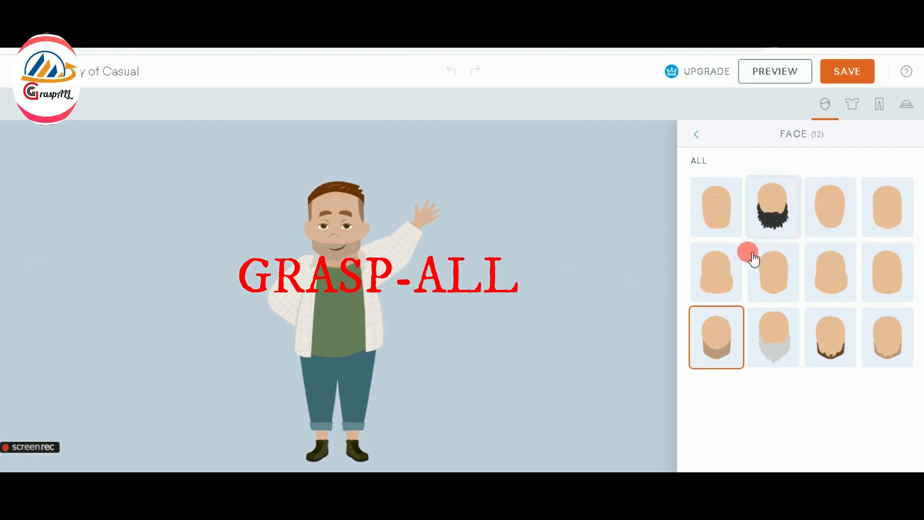
left_click(837, 217)
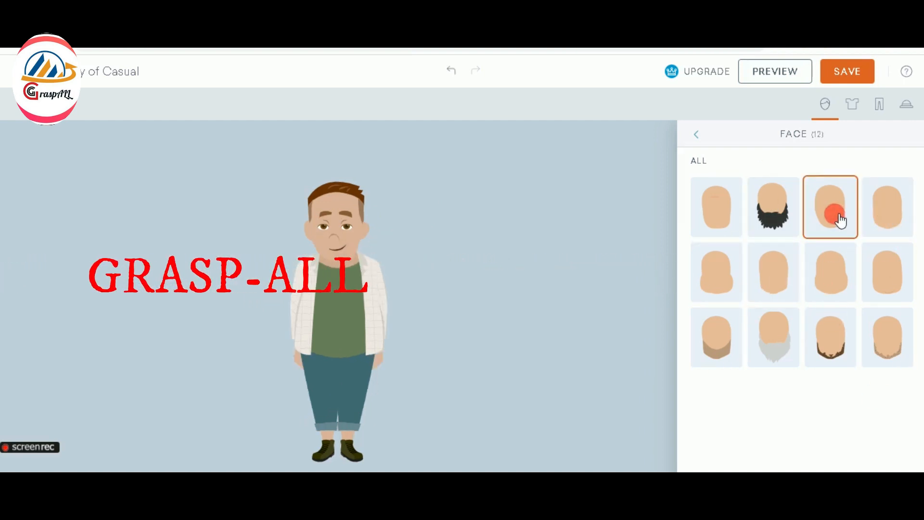
left_click(699, 135)
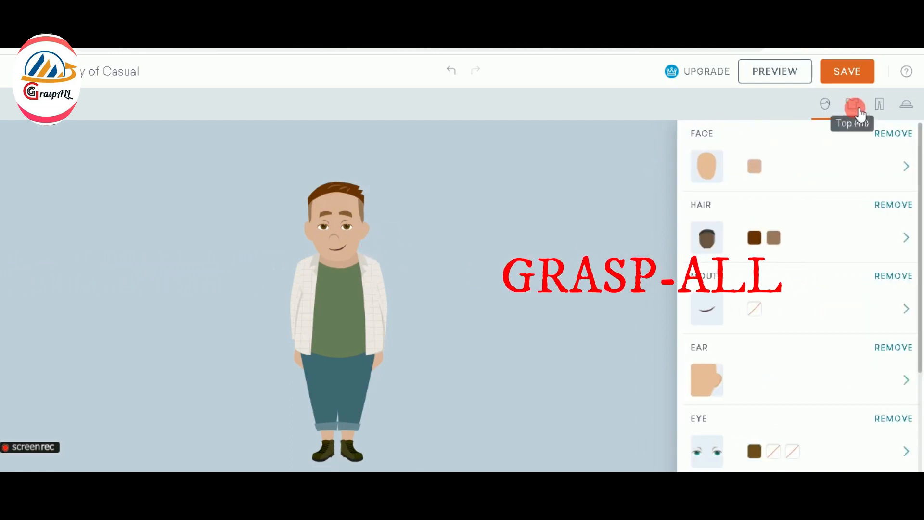
left_click(715, 239)
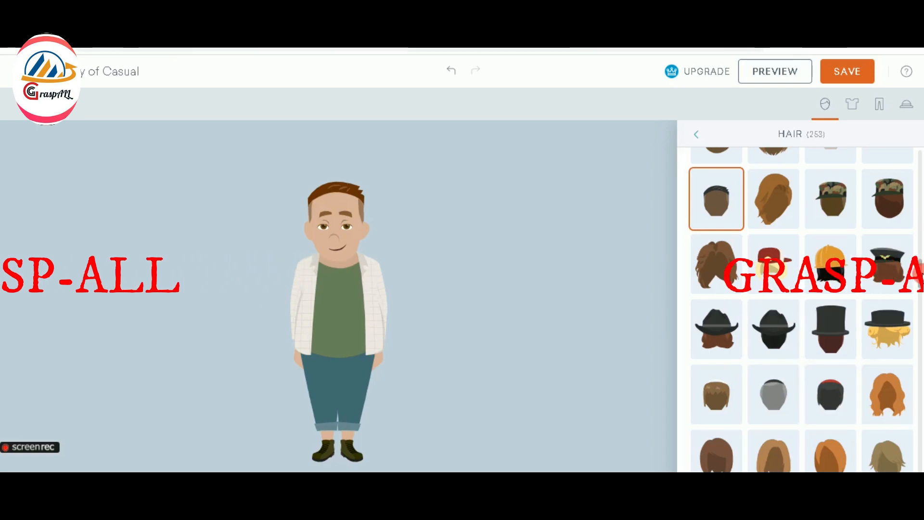
left_click_drag(919, 278, 918, 312)
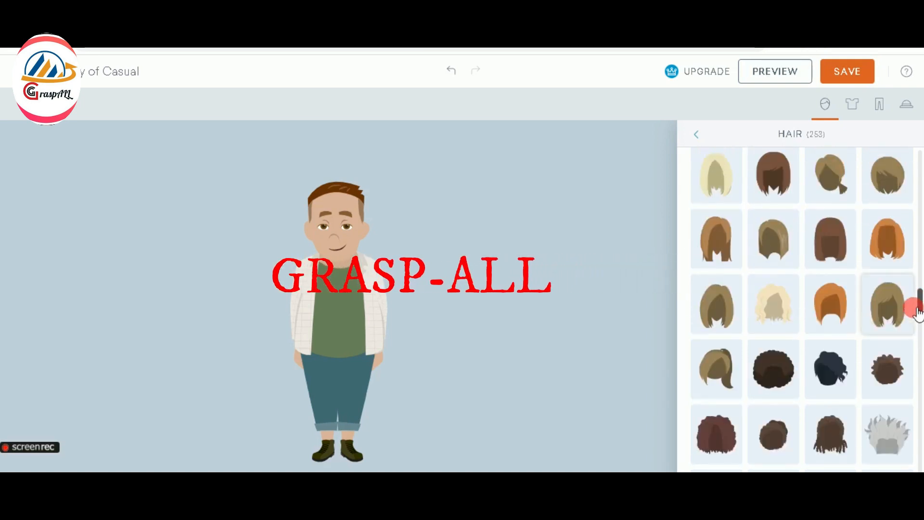
left_click(888, 177)
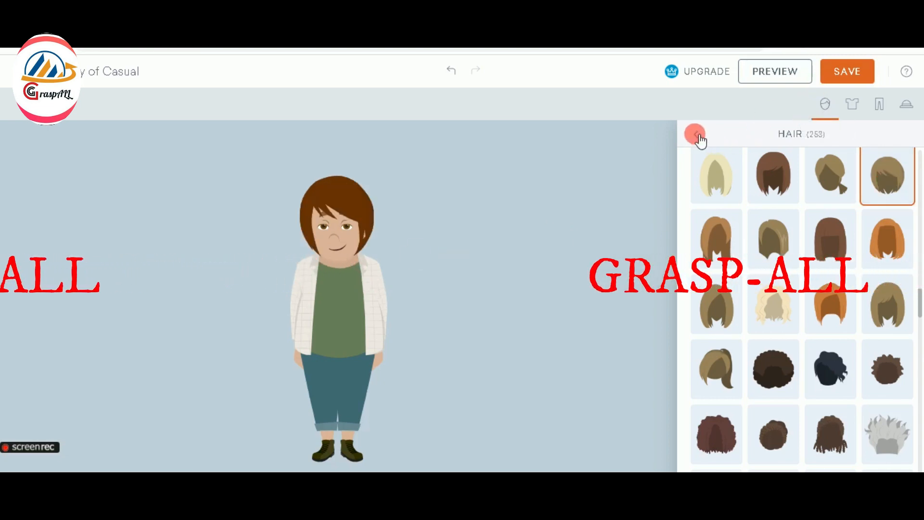
left_click(696, 135)
Add red lips and hoop earrings to the character
left_click(708, 318)
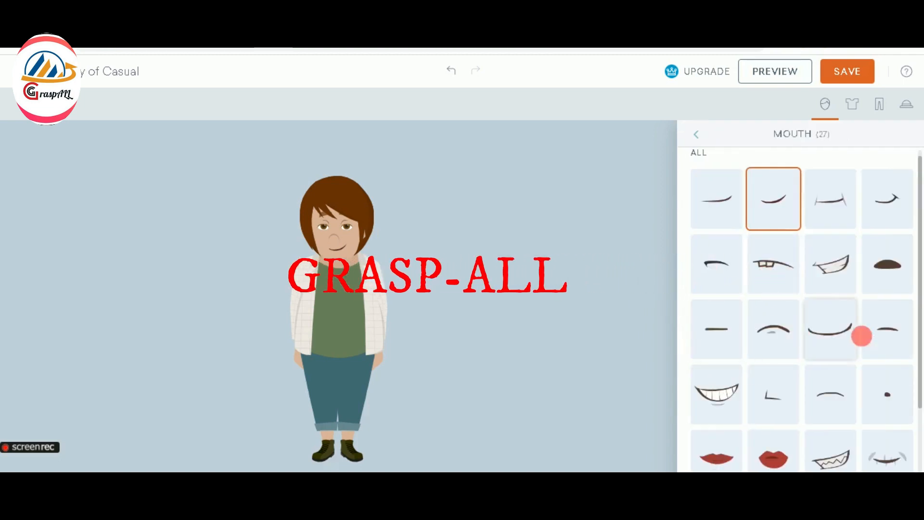
left_click(724, 462)
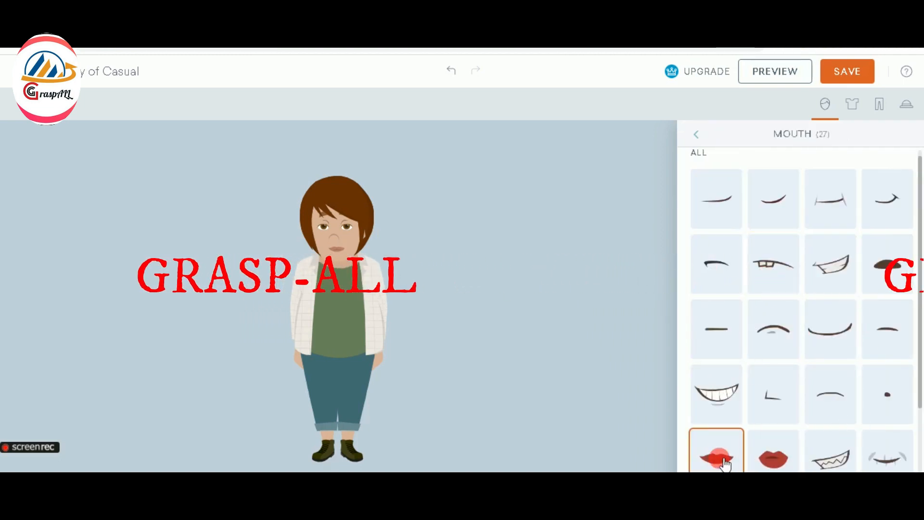
scroll(920, 327, "down", 2)
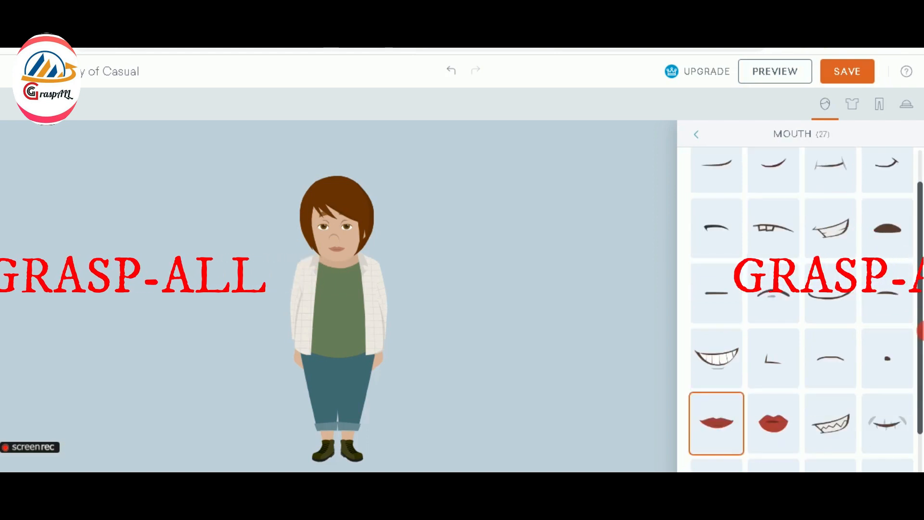
left_click(693, 135)
left_click(707, 383)
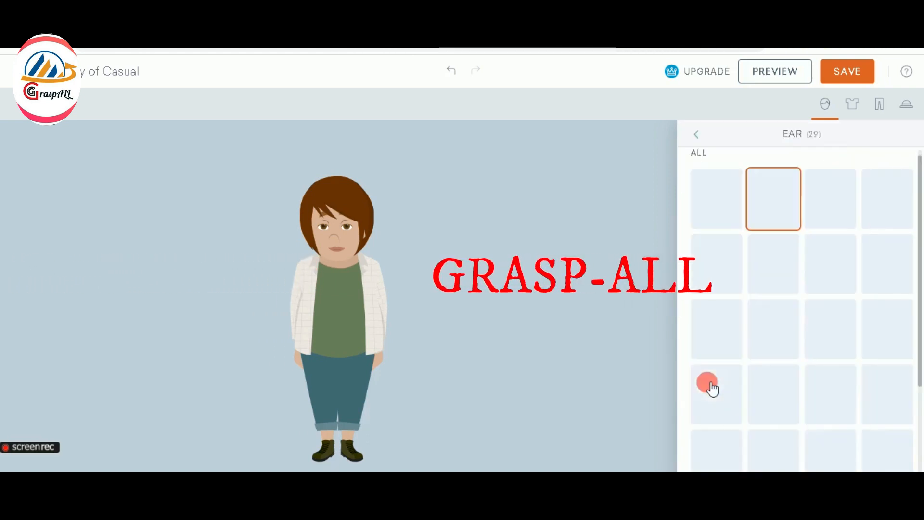
left_click(899, 342)
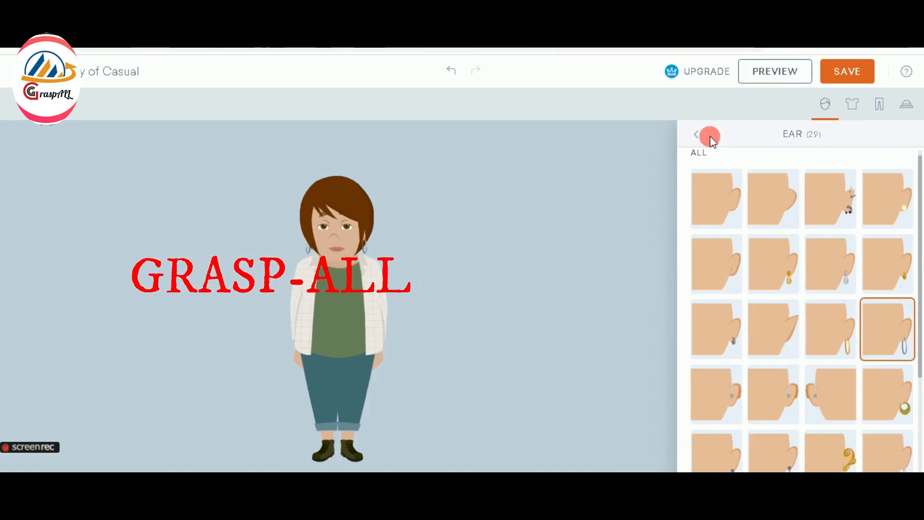
left_click(696, 135)
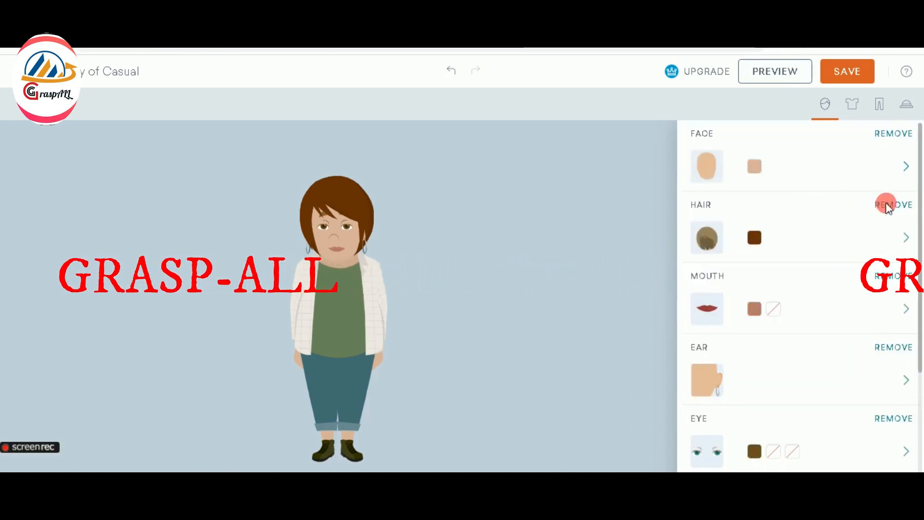
Change the eye style, trying the large brown eyes before settling on another
left_click(709, 455)
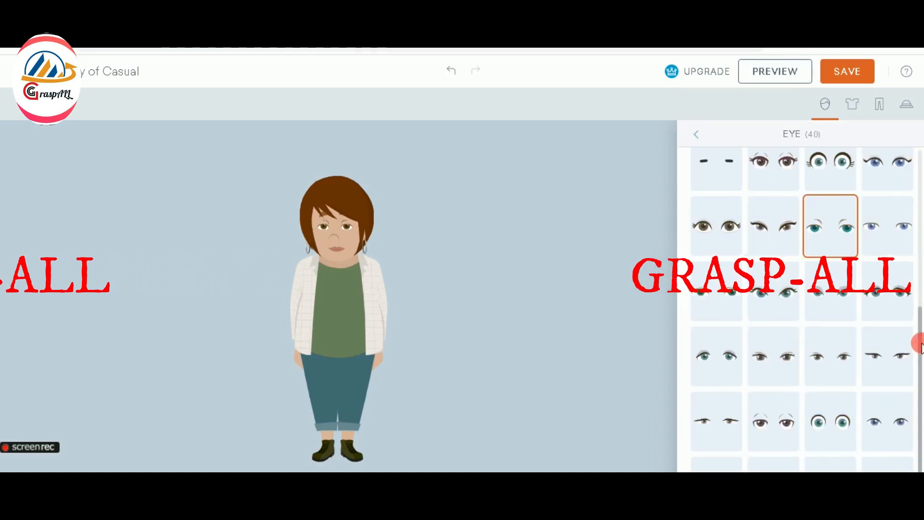
scroll(919, 388, "down", 1)
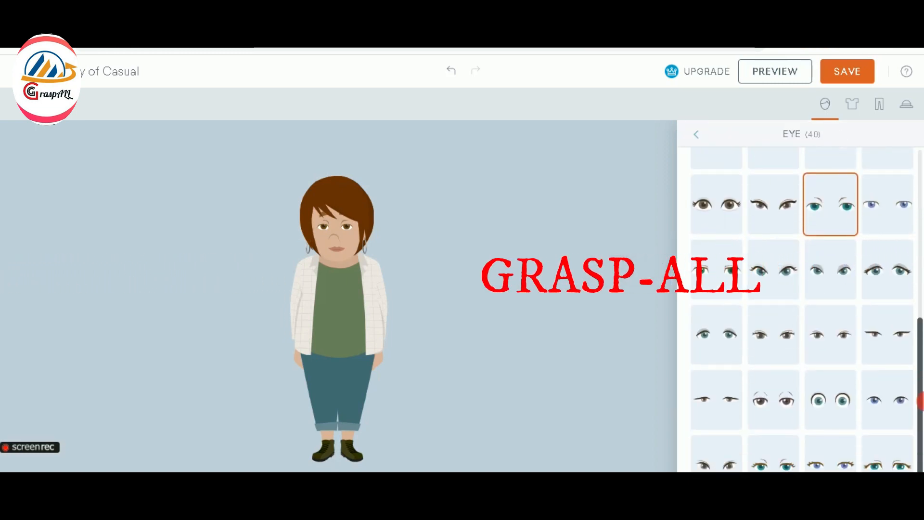
left_click(725, 455)
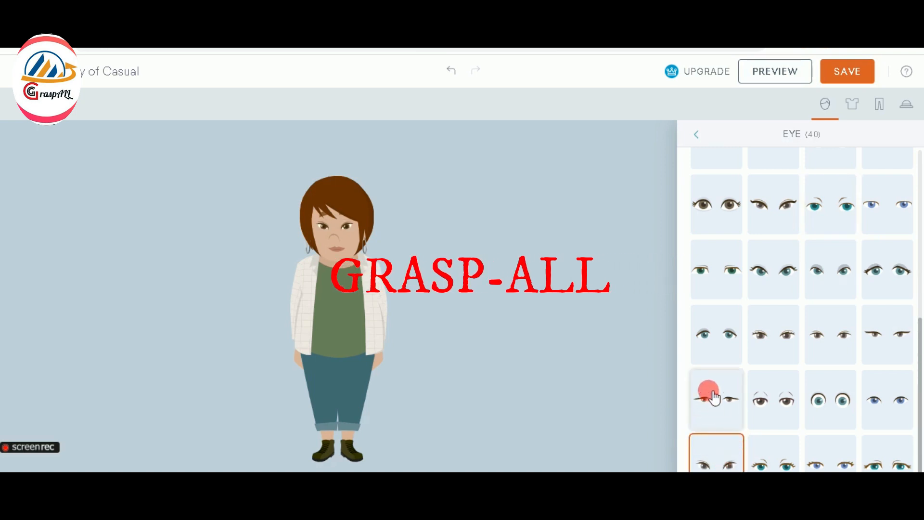
left_click(734, 213)
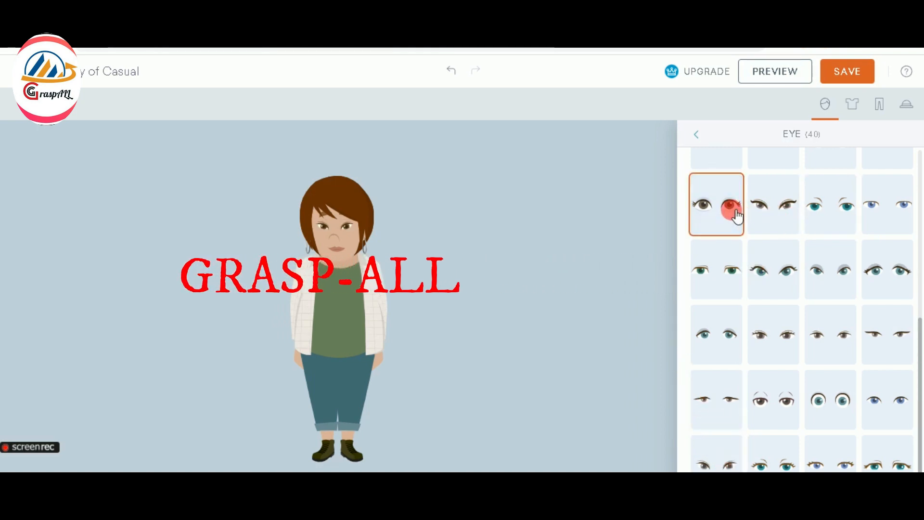
left_click(840, 220)
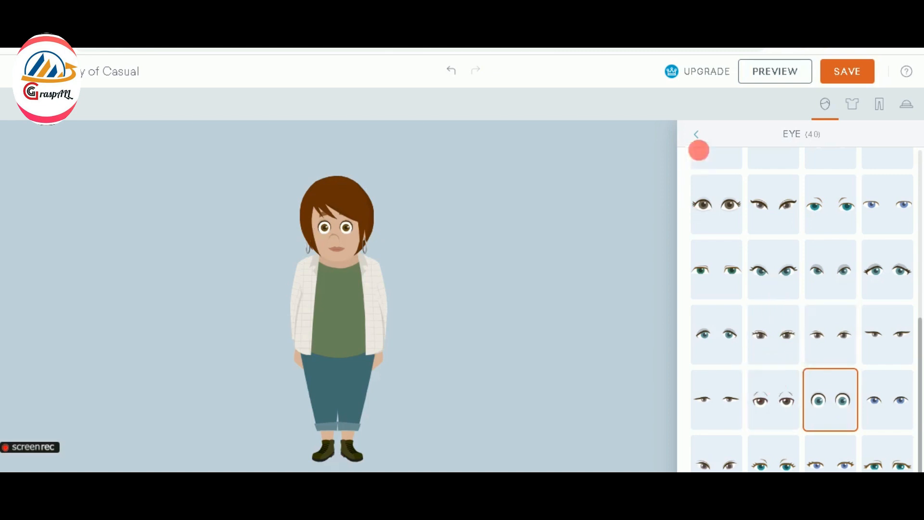
left_click(699, 136)
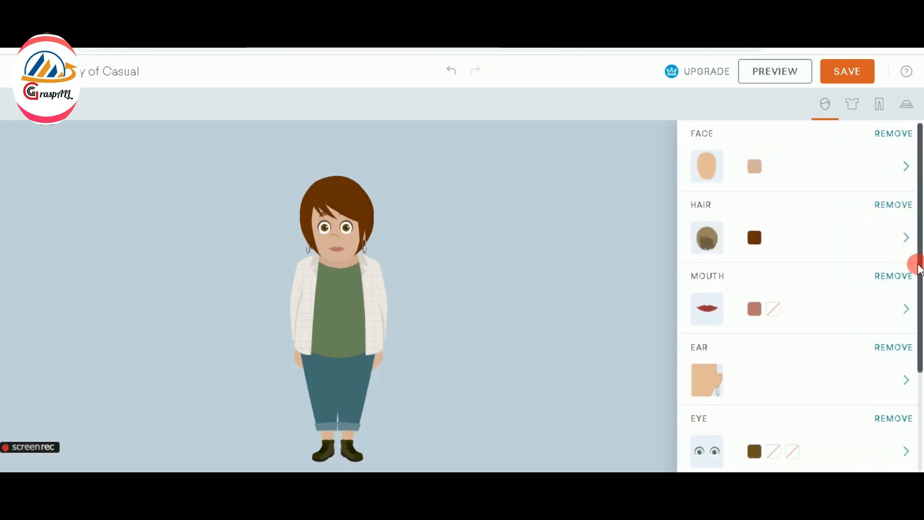
Switch her eyebrows to the first, straighter eyebrow style
scroll(918, 269, "down", 4)
left_click(714, 336)
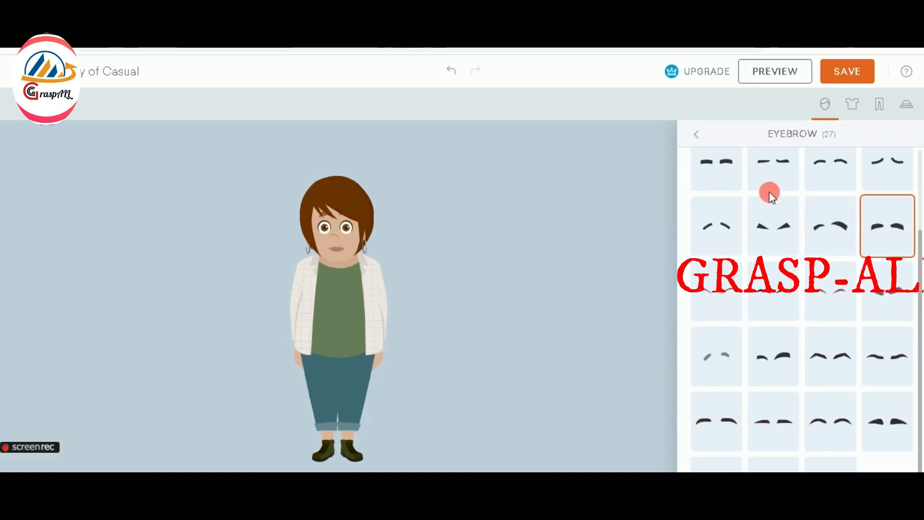
left_click(717, 168)
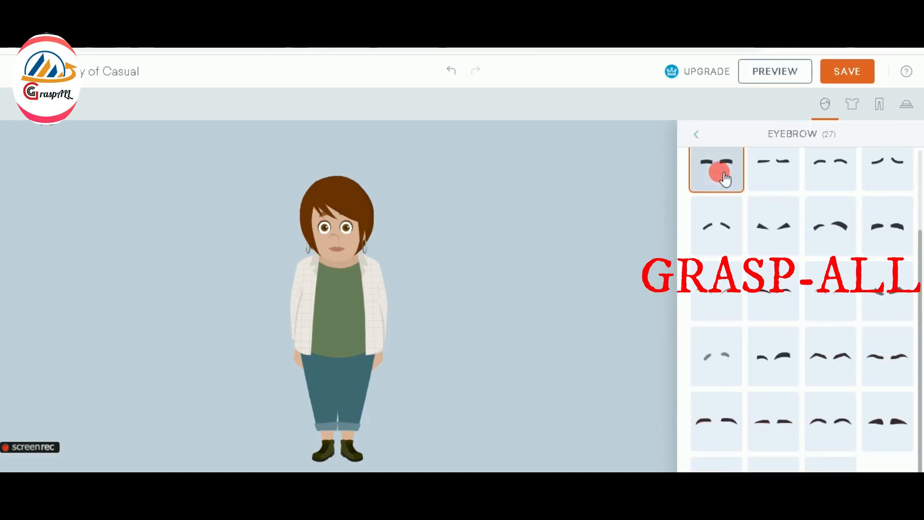
left_click(698, 137)
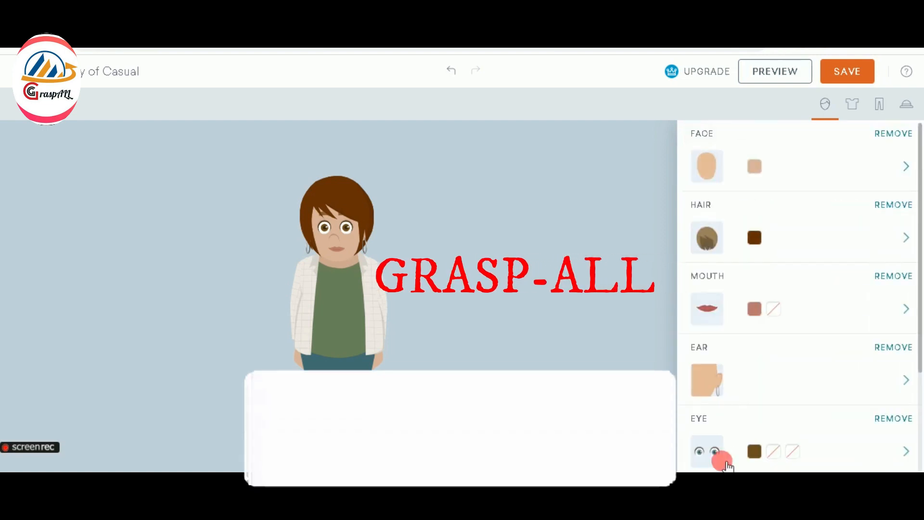
left_click_drag(919, 341, 904, 313)
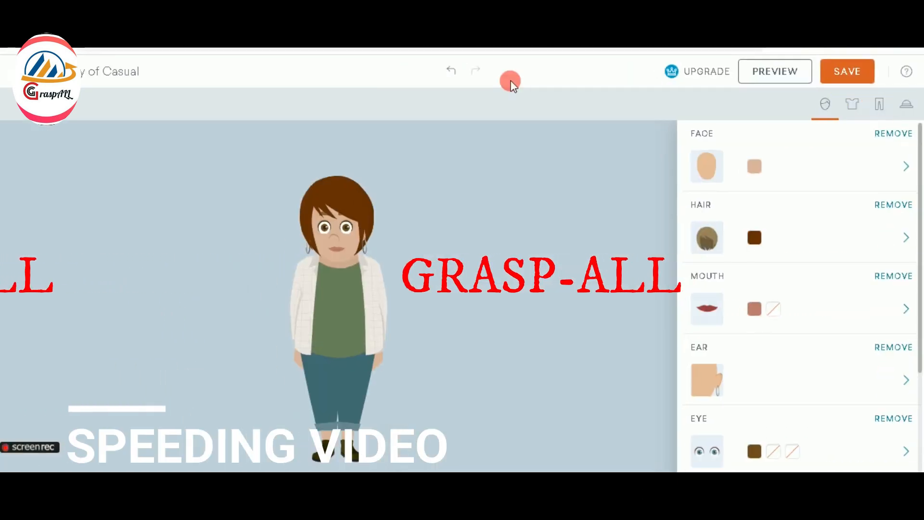
Dress the woman in the armored top
left_click(852, 104)
left_click(906, 165)
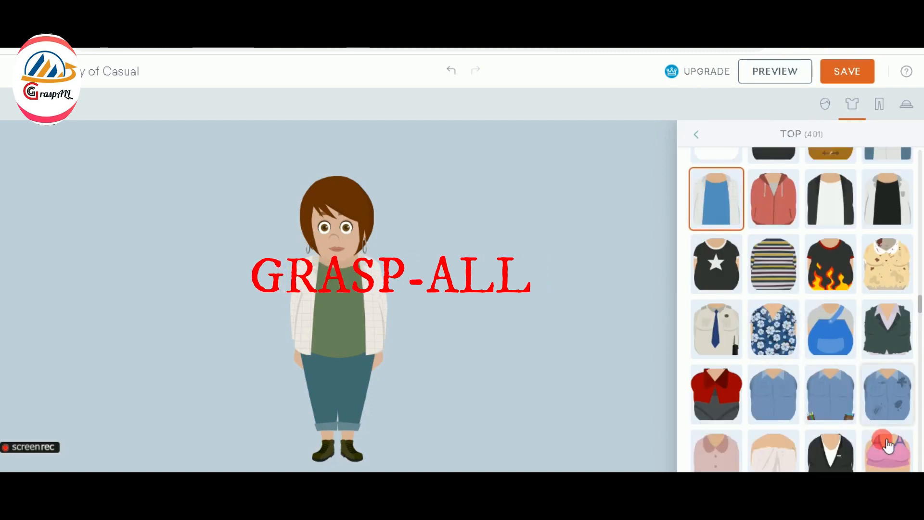
left_click_drag(920, 305, 922, 330)
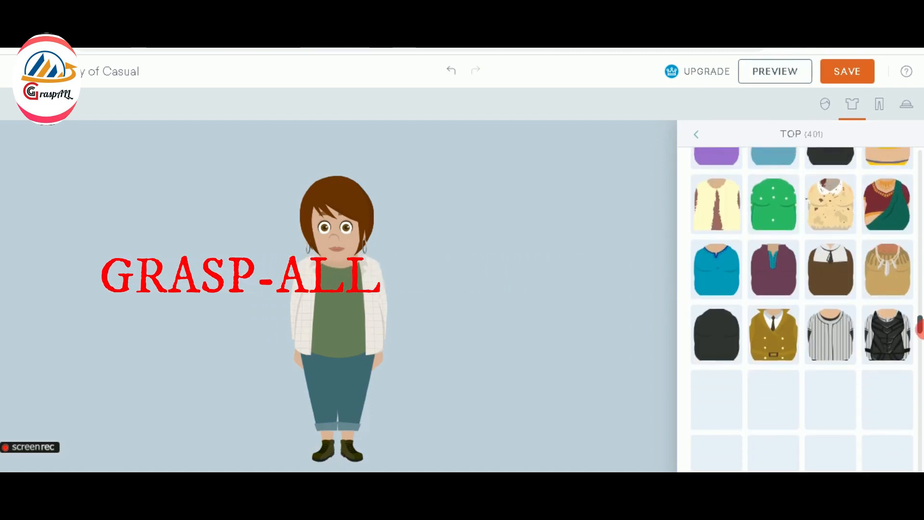
left_click(887, 333)
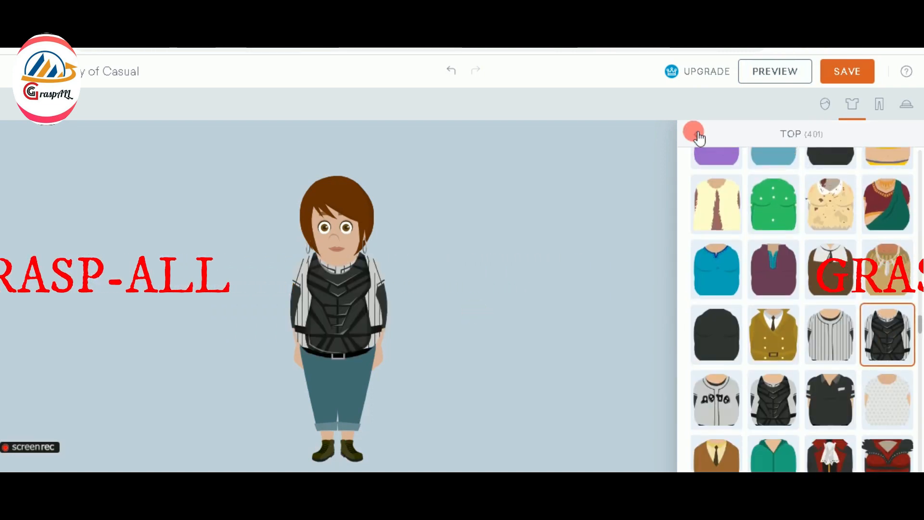
left_click(696, 135)
Give her the purple skirt as her bottom
left_click(705, 175)
left_click_drag(921, 233, 922, 293)
left_click(717, 289)
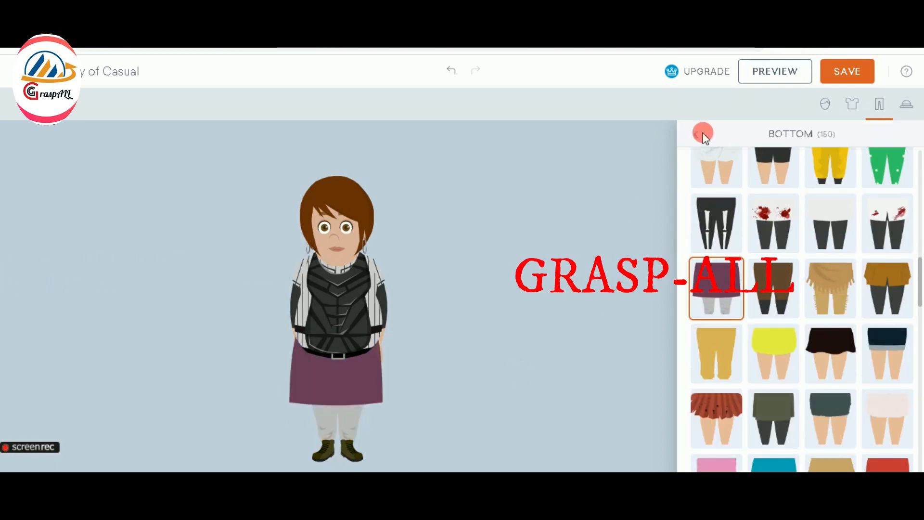
left_click(696, 135)
Keep the plain hands and add dark-rimmed glasses from the Eyewear choices
left_click(906, 105)
left_click(852, 104)
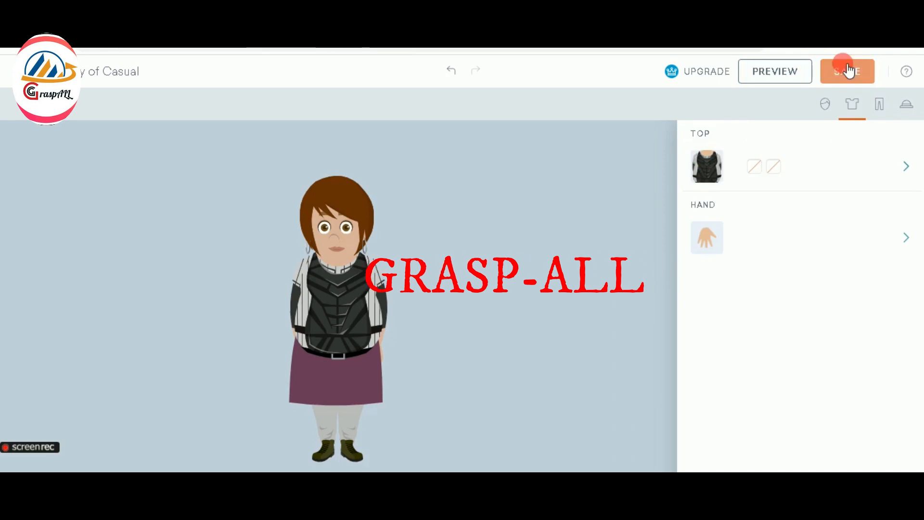
left_click(706, 243)
left_click(696, 135)
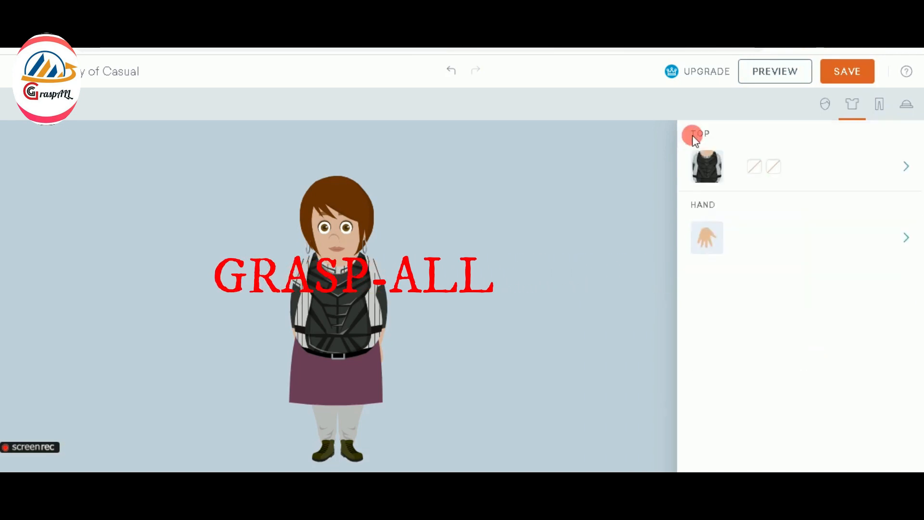
left_click(825, 104)
scroll(707, 433, "down", 3)
left_click(708, 460)
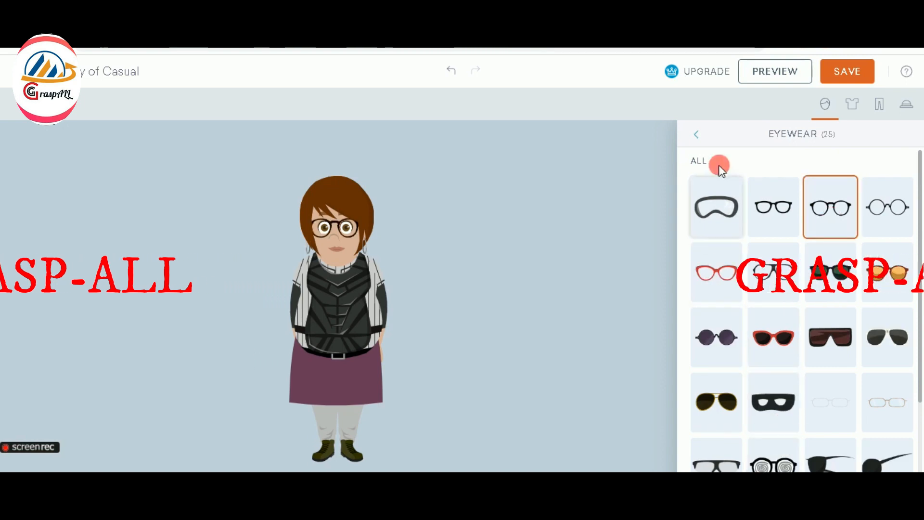
left_click(697, 135)
scroll(791, 140, "down", 4)
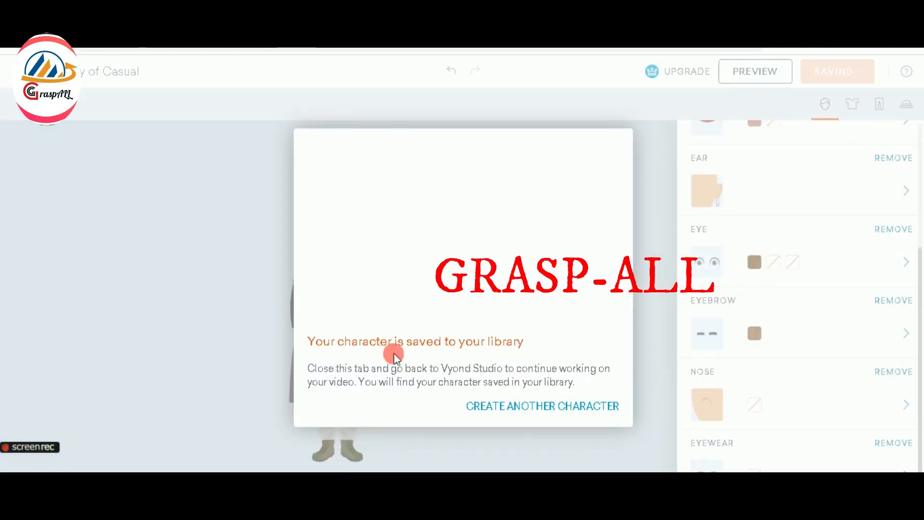
Dismiss the save confirmation and pick the saved 'Copy of Casual' character from My Library
left_click(608, 197)
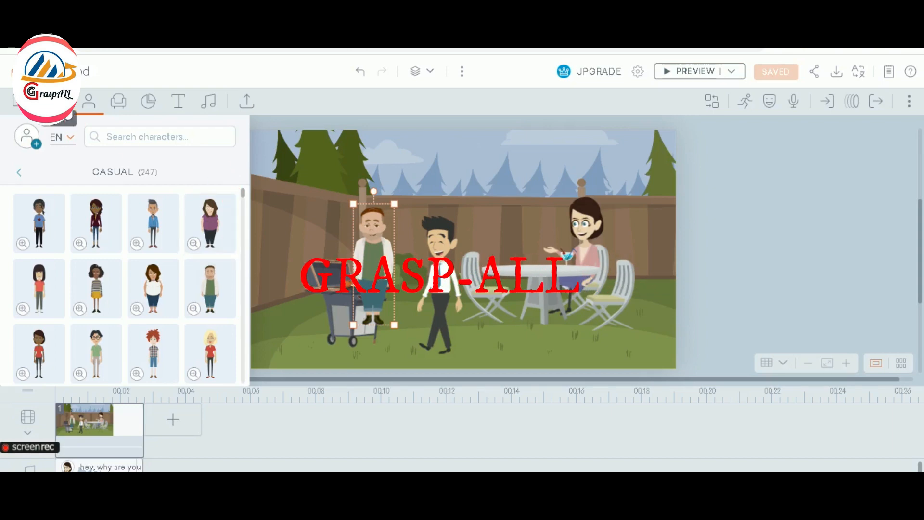
left_click(89, 102)
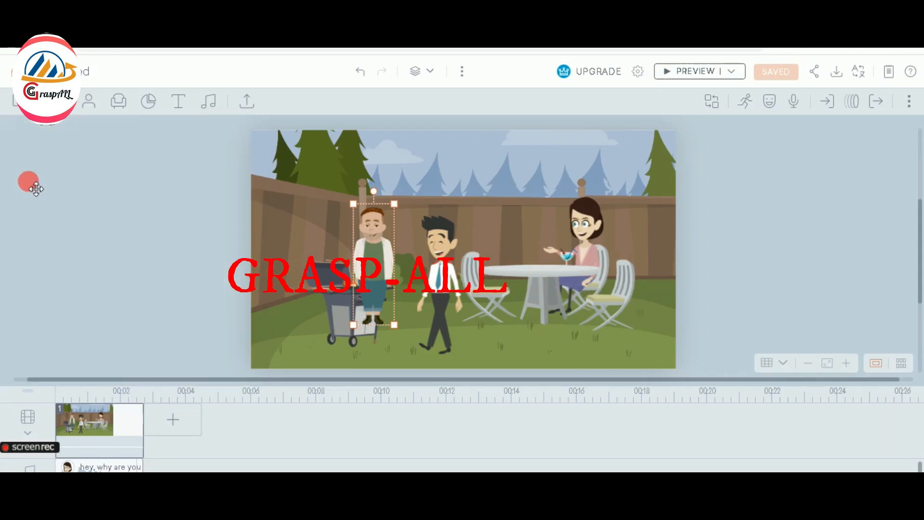
left_click(91, 101)
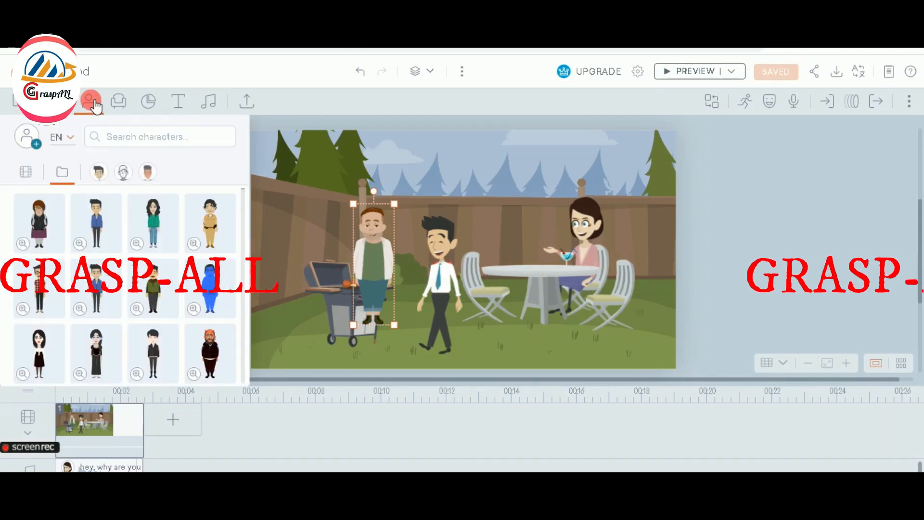
left_click(28, 175)
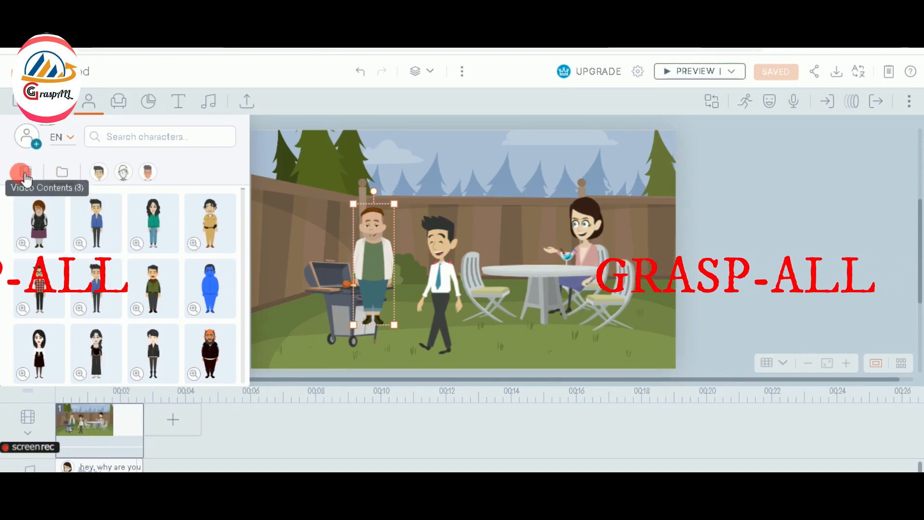
left_click(62, 176)
left_click(47, 224)
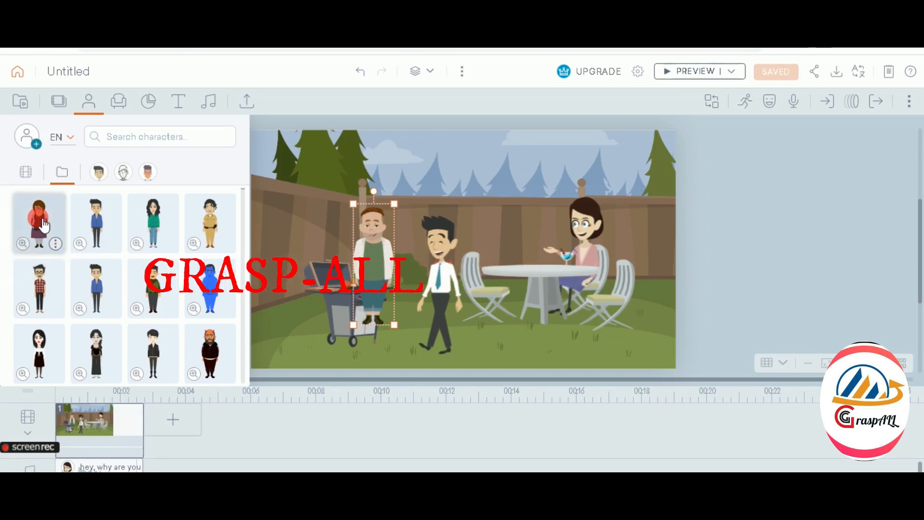
Add the custom woman to the scene, left of the bearded man by the grill
left_click(200, 223)
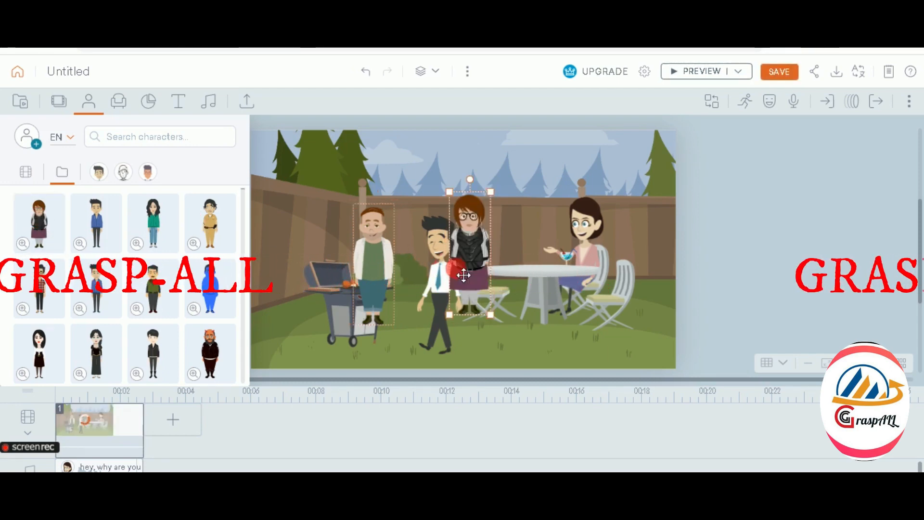
mouse_move(451, 229)
left_mouse_down()
mouse_move(388, 226)
mouse_move(312, 251)
left_mouse_up()
left_click(382, 263)
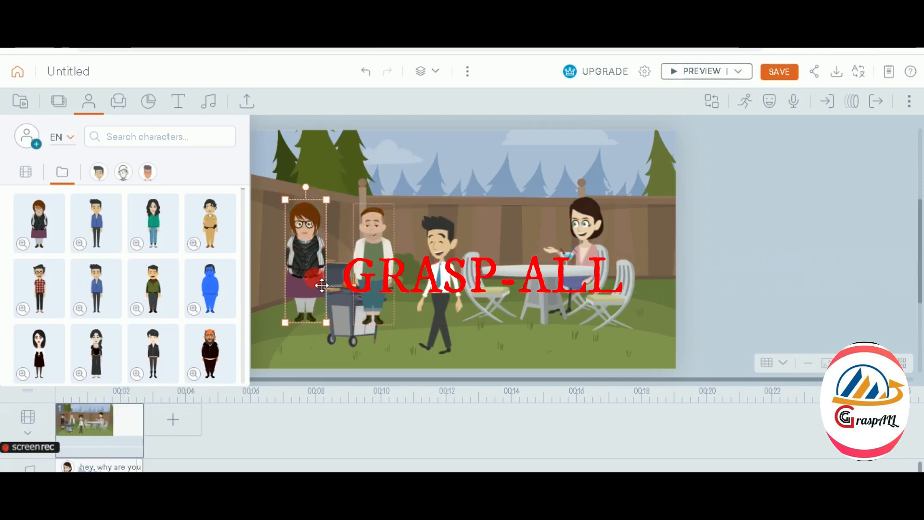
Try Replace on the bearded man, then move the white-jacketed man behind the table
right_click(384, 241)
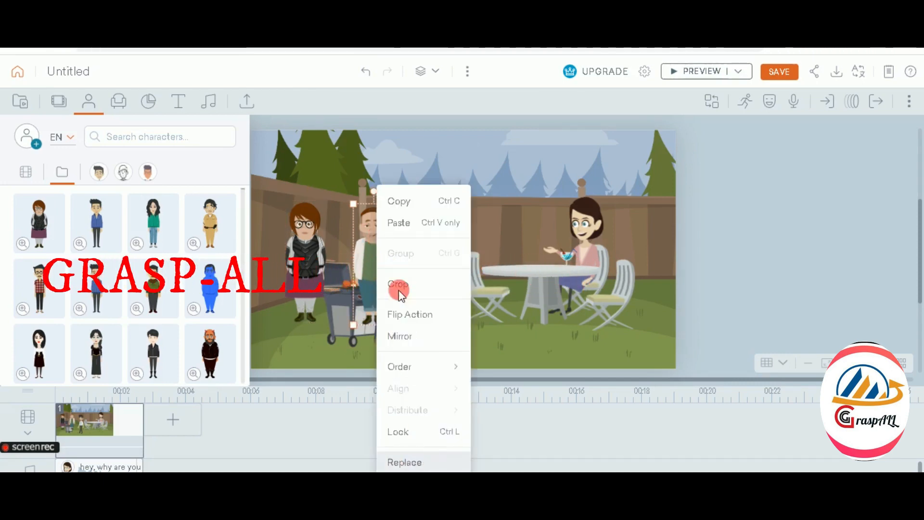
left_click(407, 462)
right_click(366, 236)
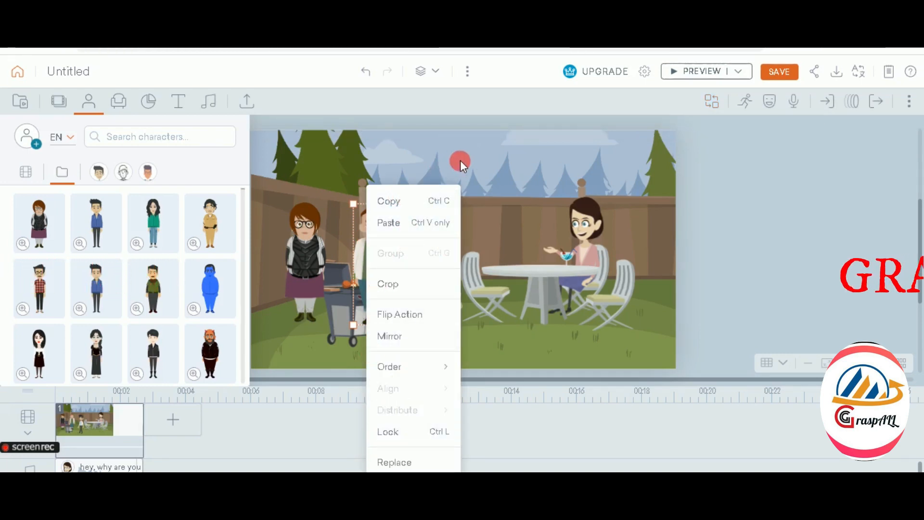
left_click(507, 156)
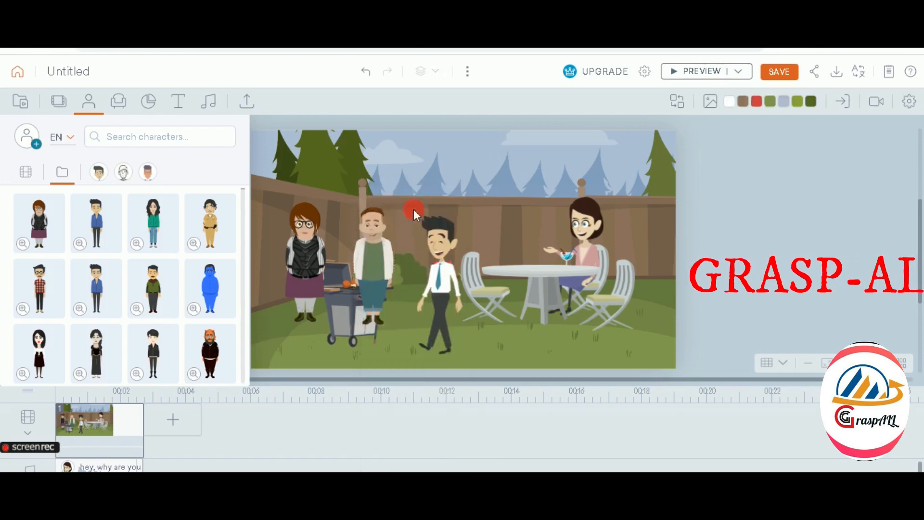
left_click_drag(377, 251, 787, 263)
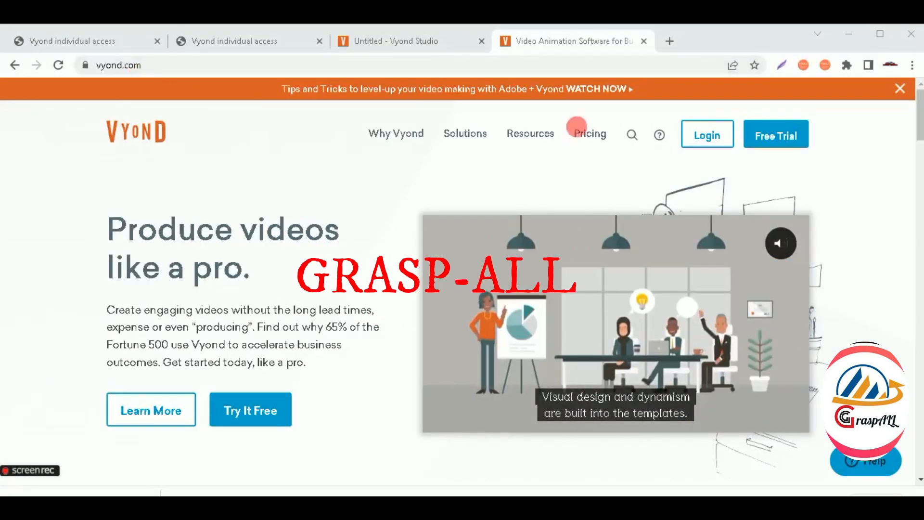
Review the Vyond pricing plans (Essential, Premium, Professional, Enterprise, $25–$83 monthly) and open a blank tab
mouse_move(530, 135)
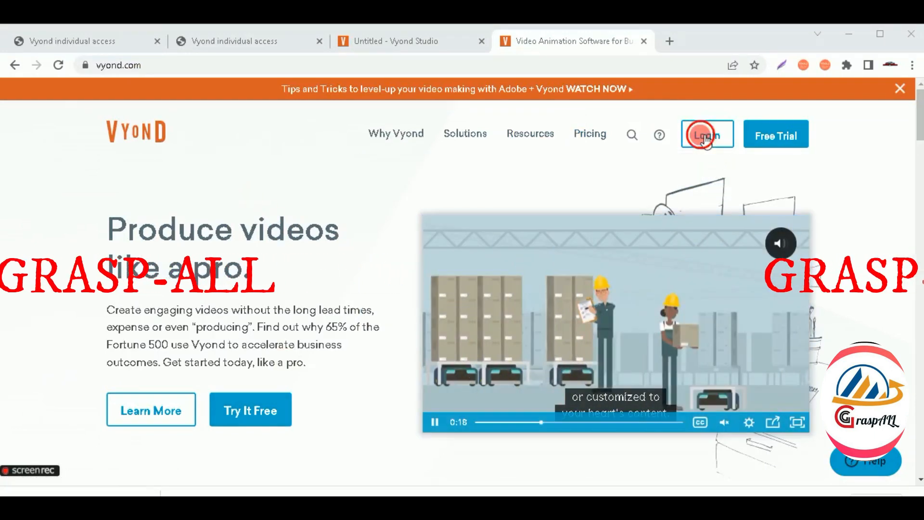
left_click(706, 137)
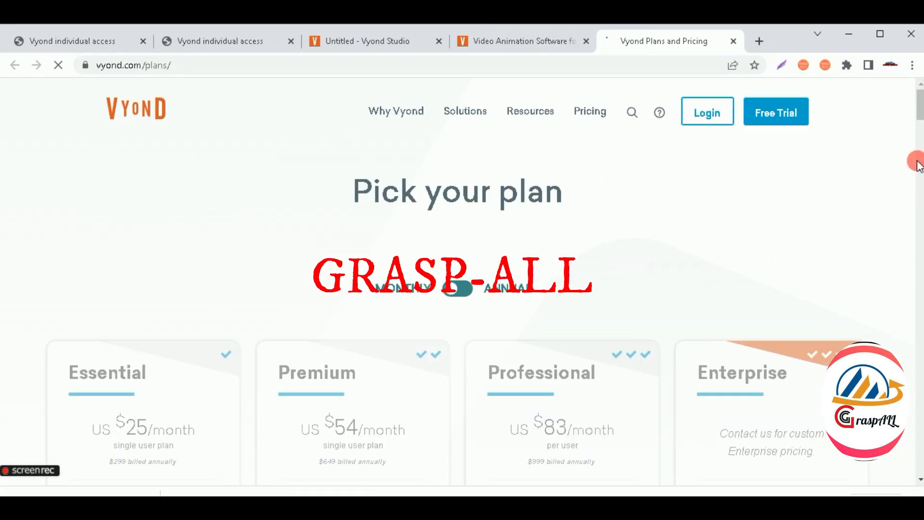
left_click_drag(922, 113, 923, 127)
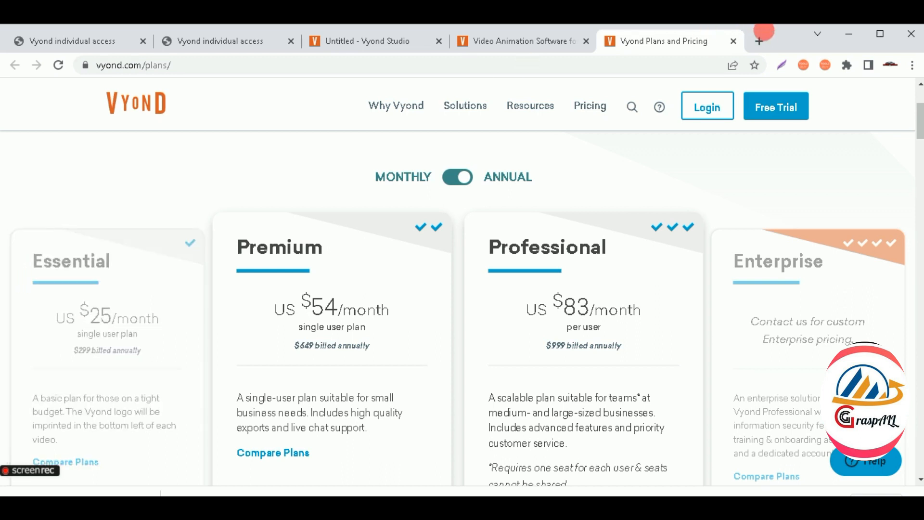
left_click(760, 40)
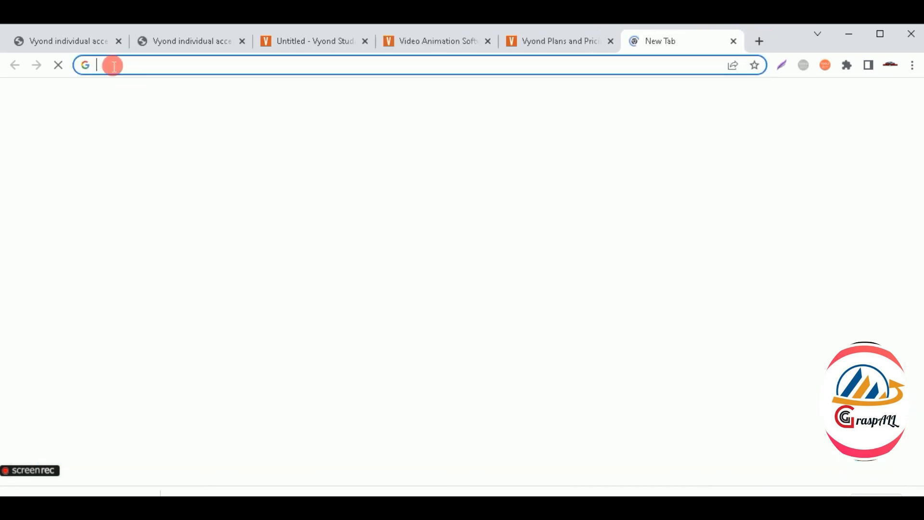
Search Google for '25 usd to inr' to convert the plan price into Indian rupees
left_click(137, 72)
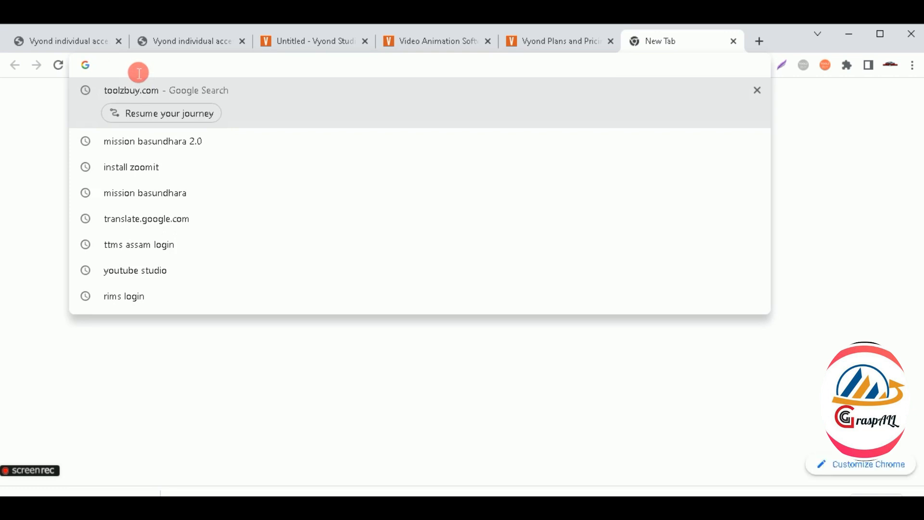
type("25 us")
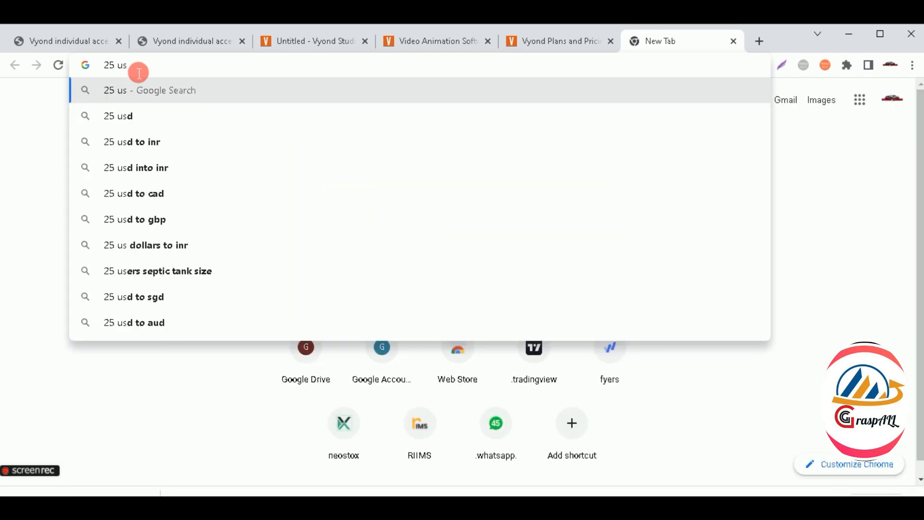
type("d")
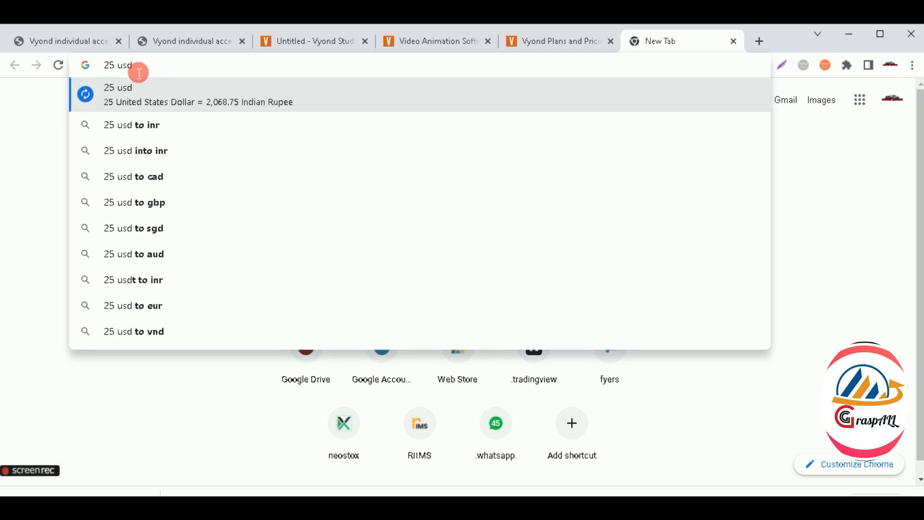
left_click(171, 124)
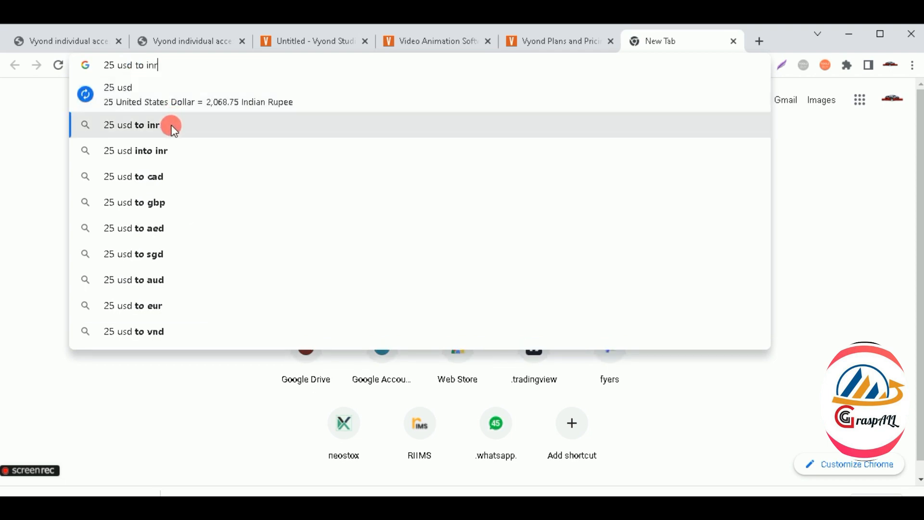